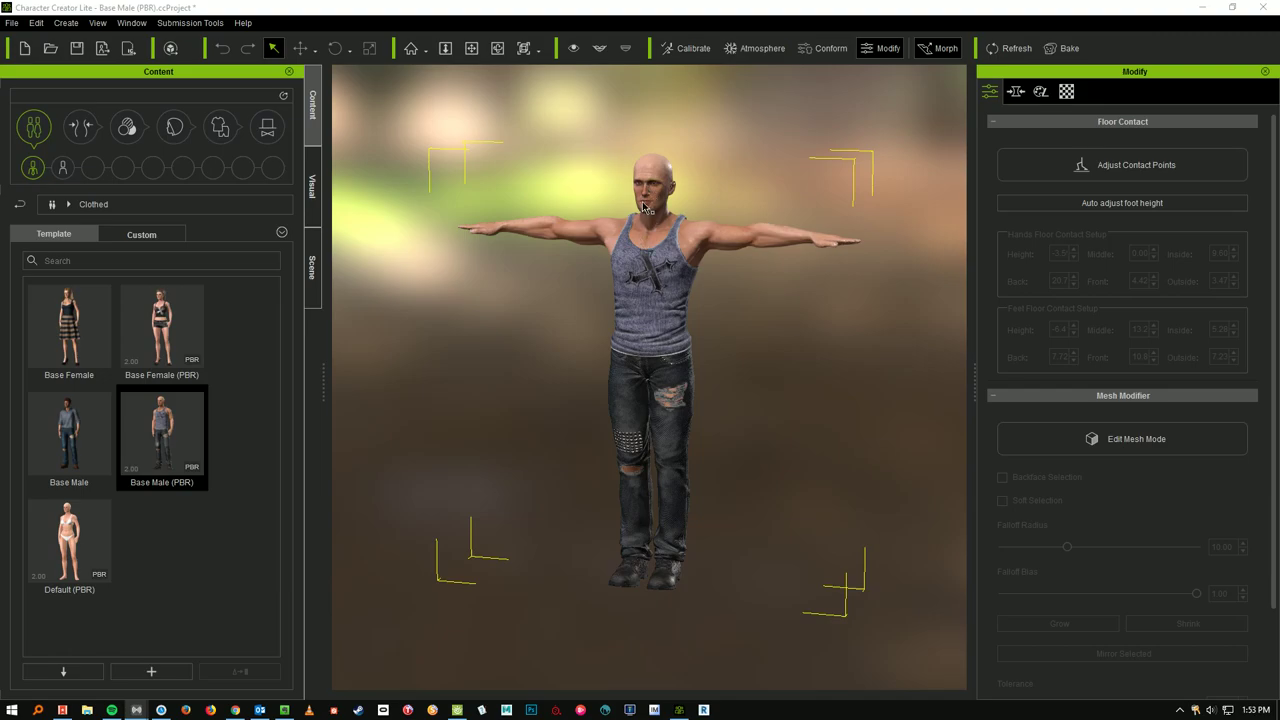
Examine the clothed Base Male character by zooming, panning and orbiting around its face, tank top and full body.
scroll(580, 88, "up", 1)
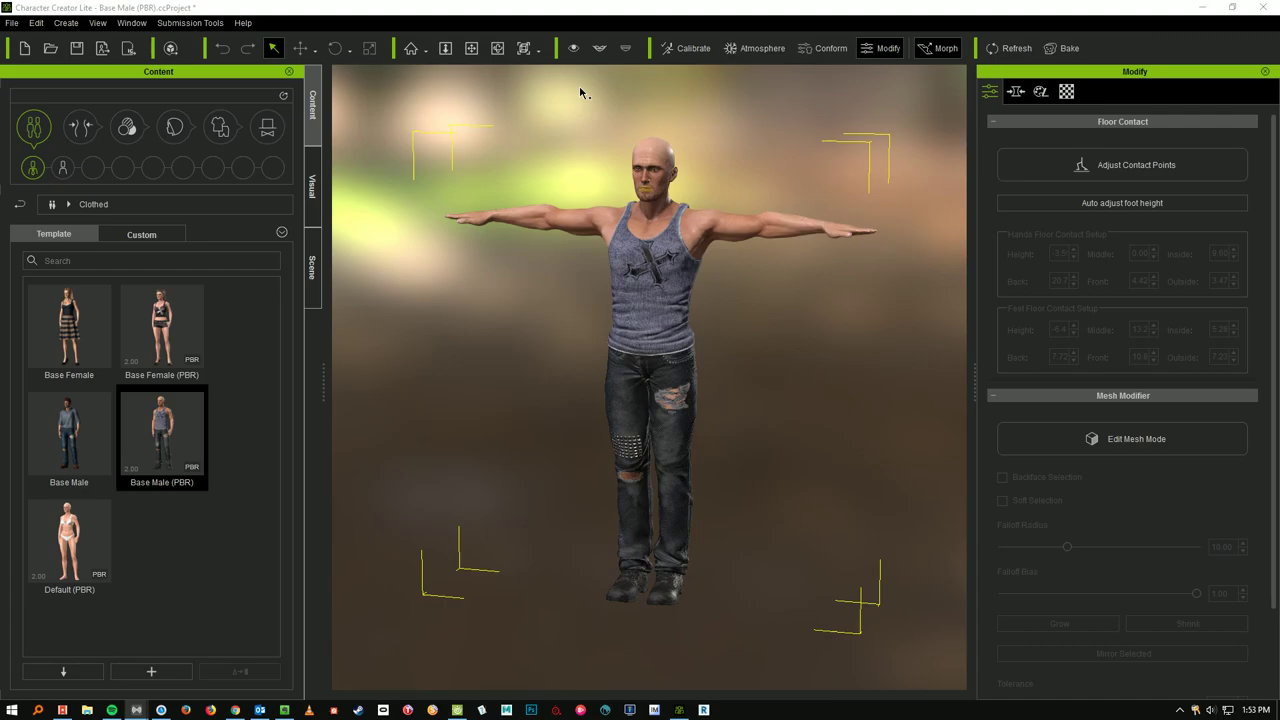
scroll(527, 263, "up", 2)
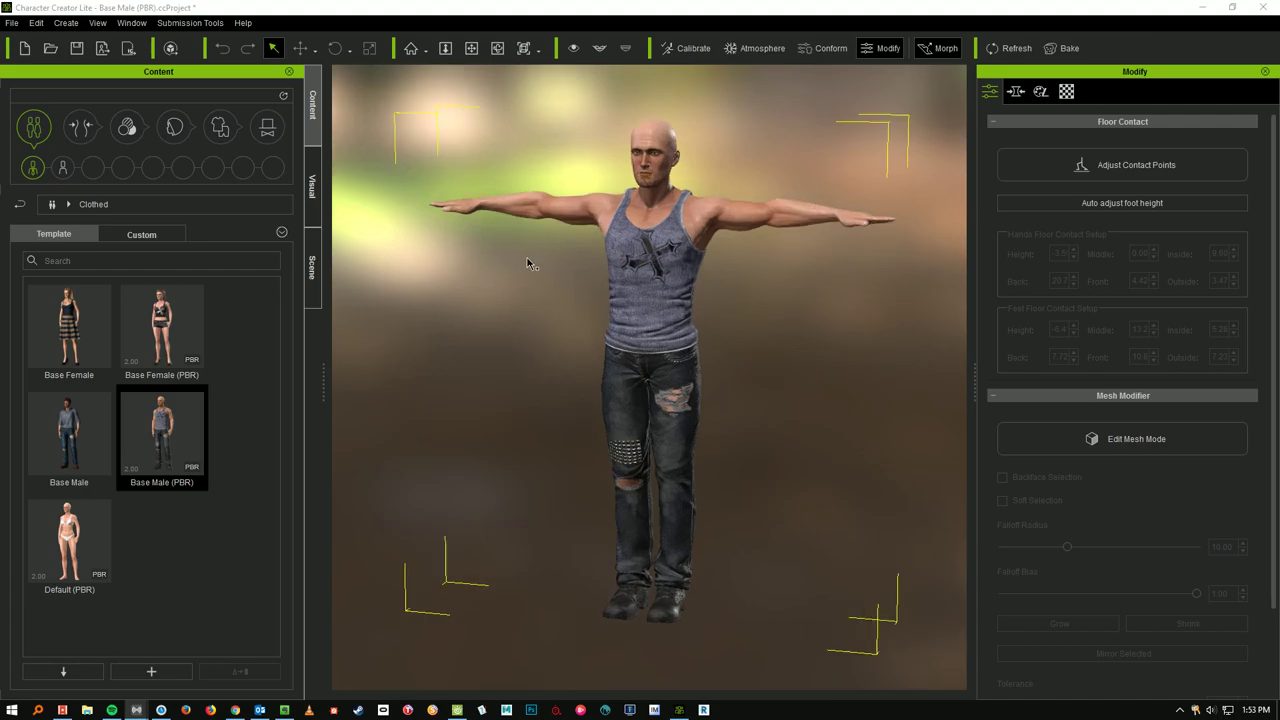
left_click(545, 264)
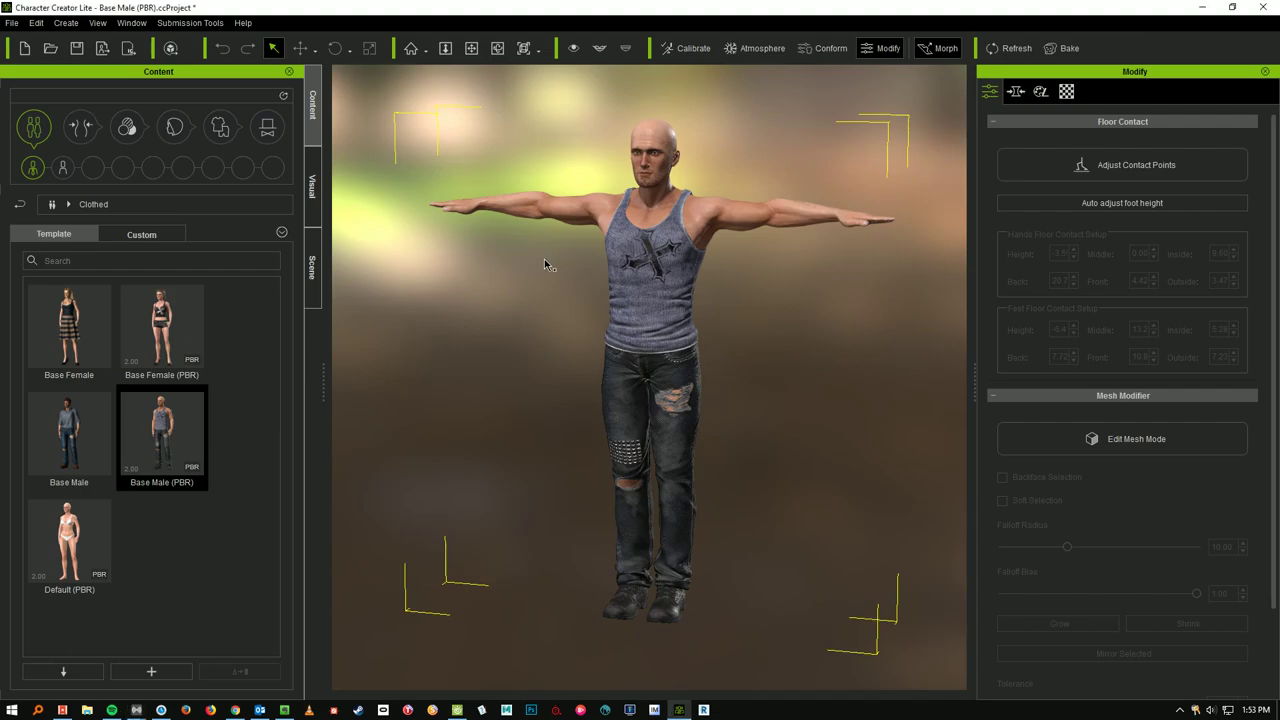
right_click_drag(545, 264, 576, 247)
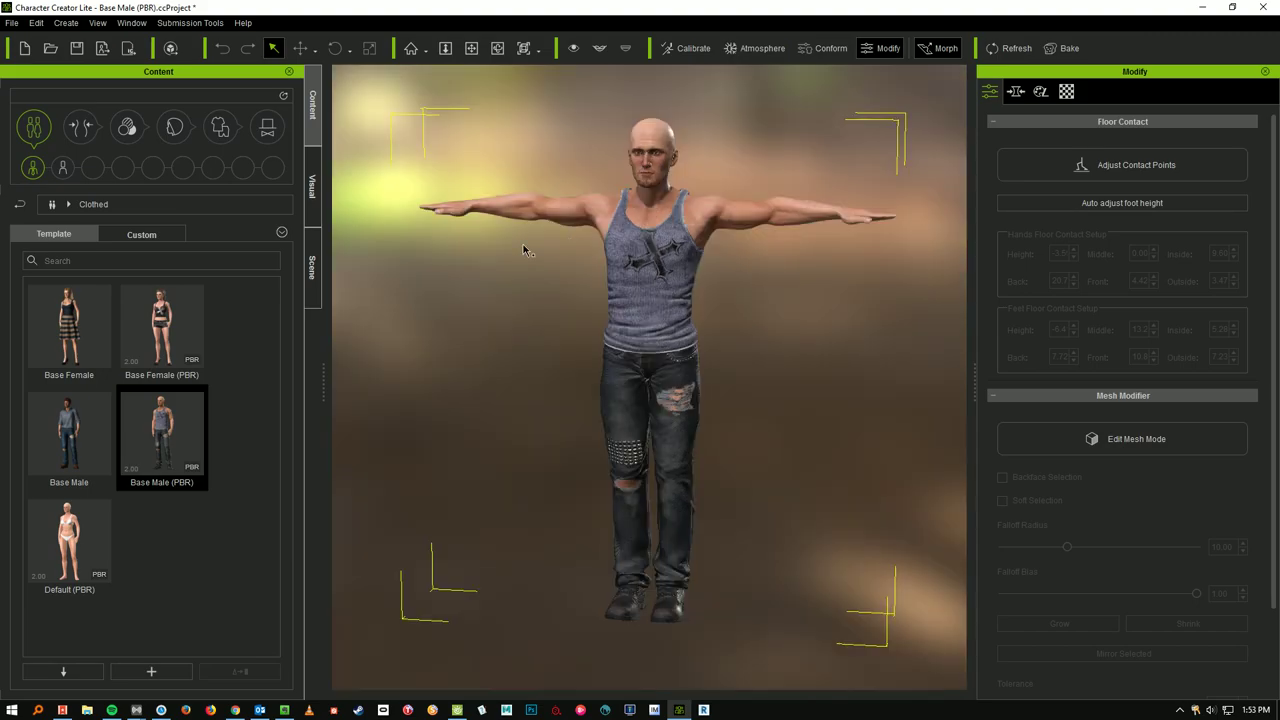
mouse_move(523, 249)
middle_mouse_down()
mouse_move(494, 320)
mouse_move(477, 323)
mouse_move(516, 250)
middle_mouse_up()
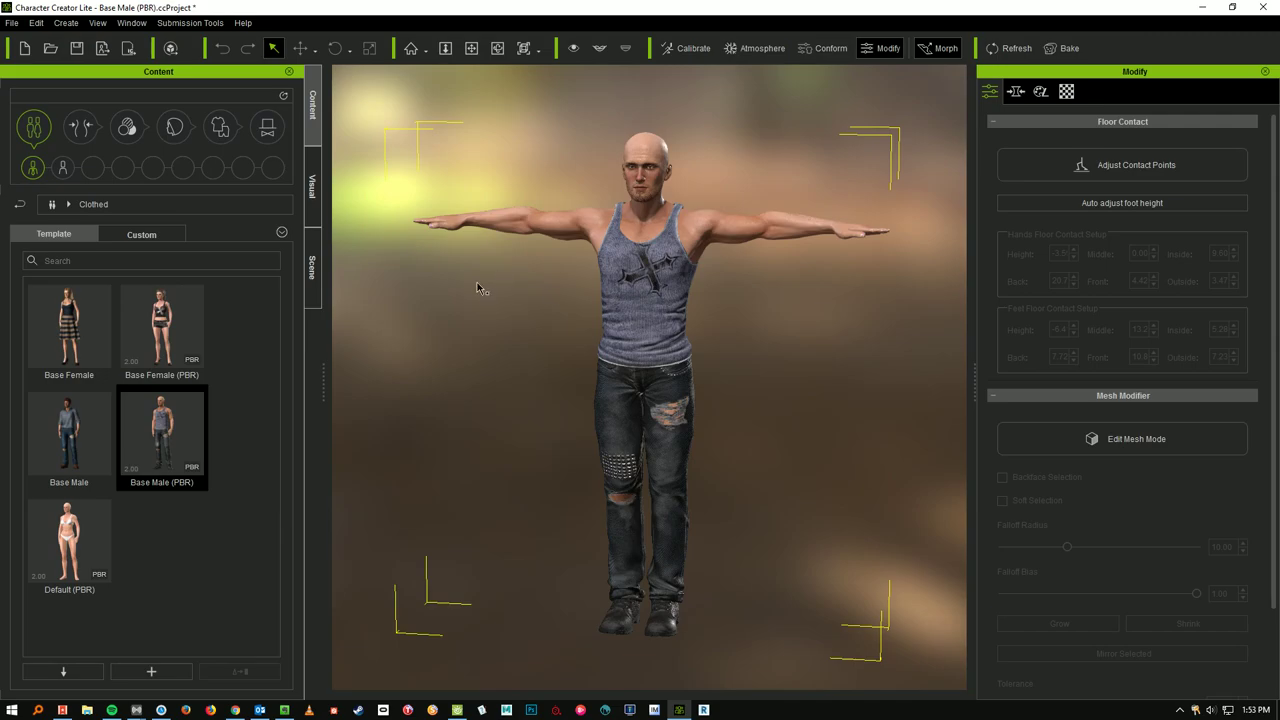
middle_click_drag(550, 288, 538, 426)
scroll(605, 248, "up", 3)
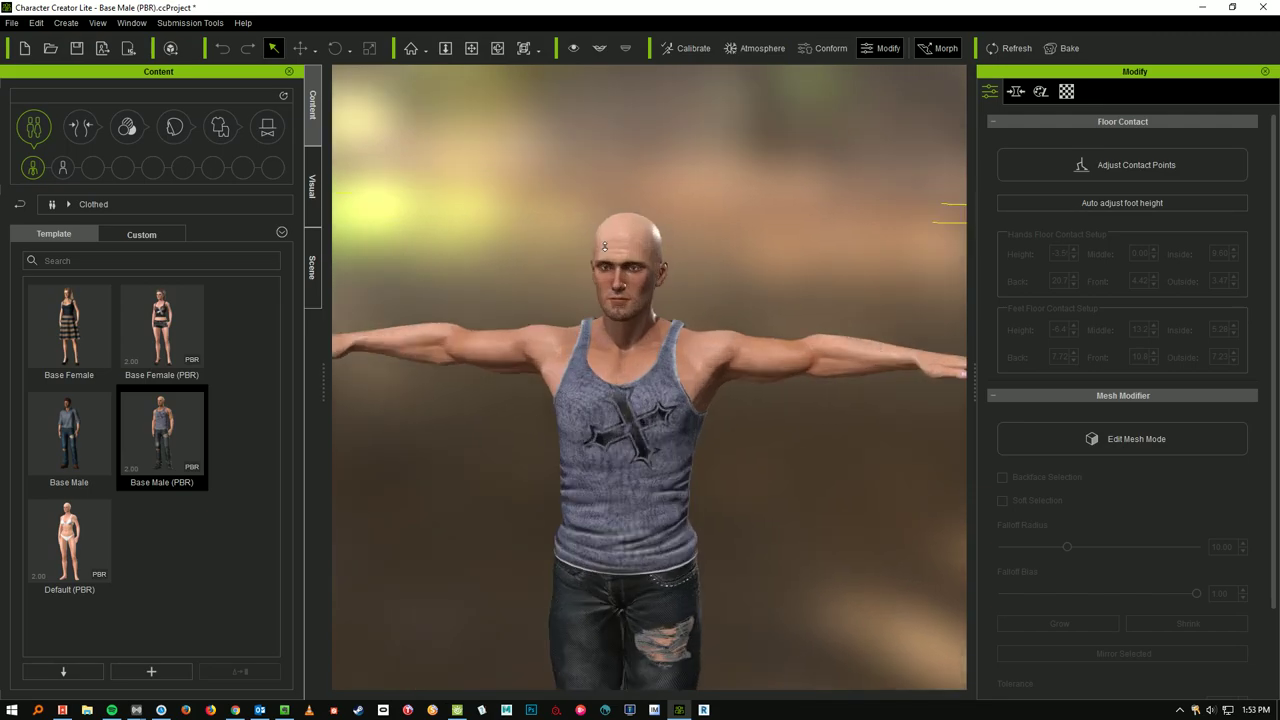
scroll(604, 246, "up", 6)
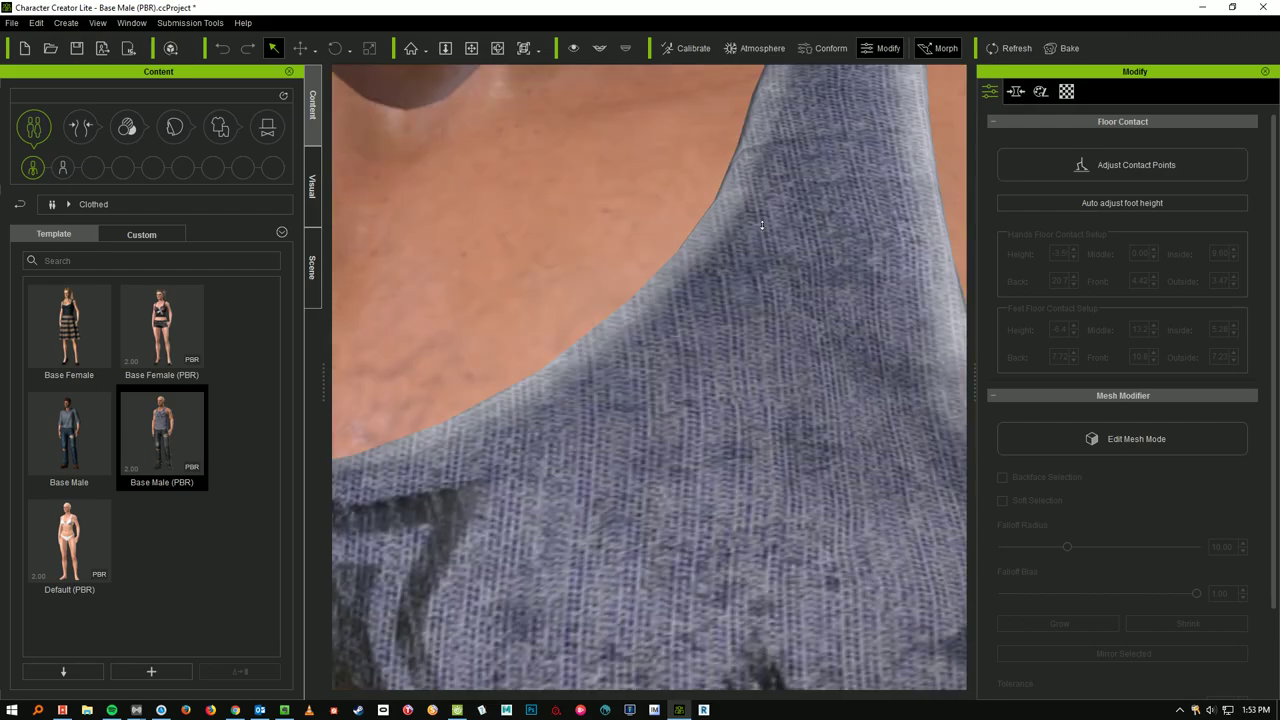
scroll(761, 224, "down", 5)
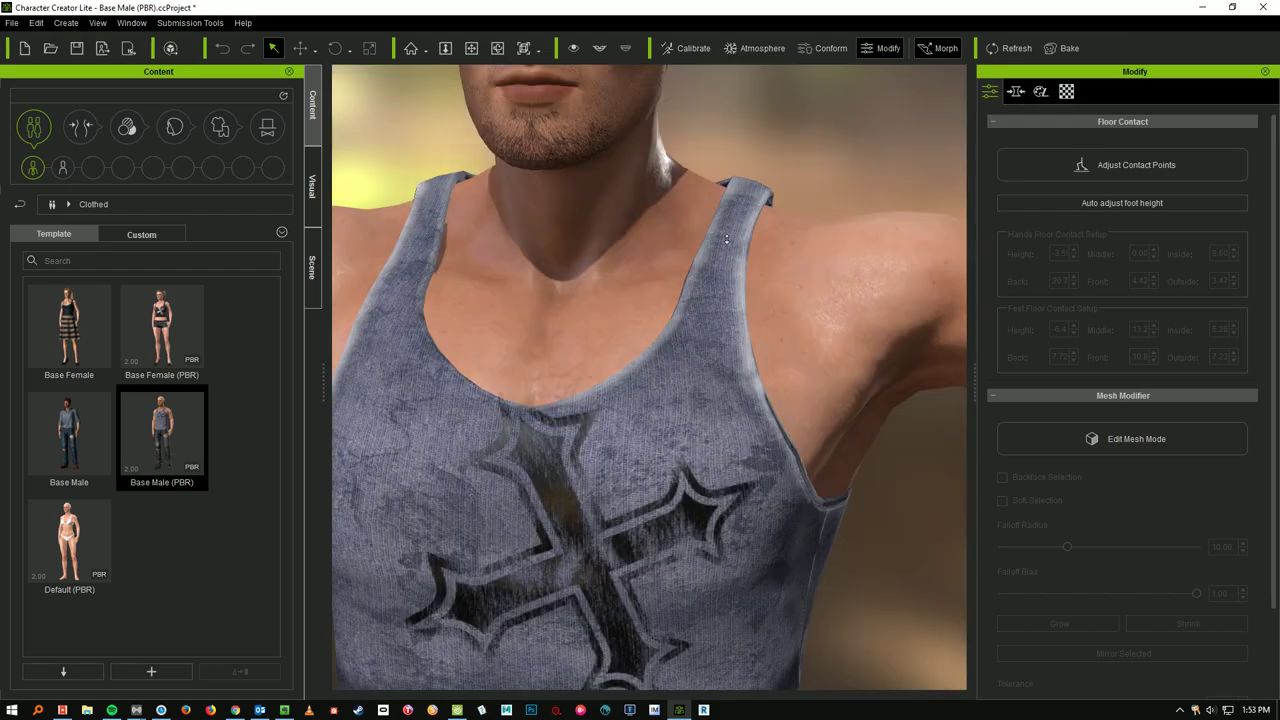
scroll(726, 241, "down", 3)
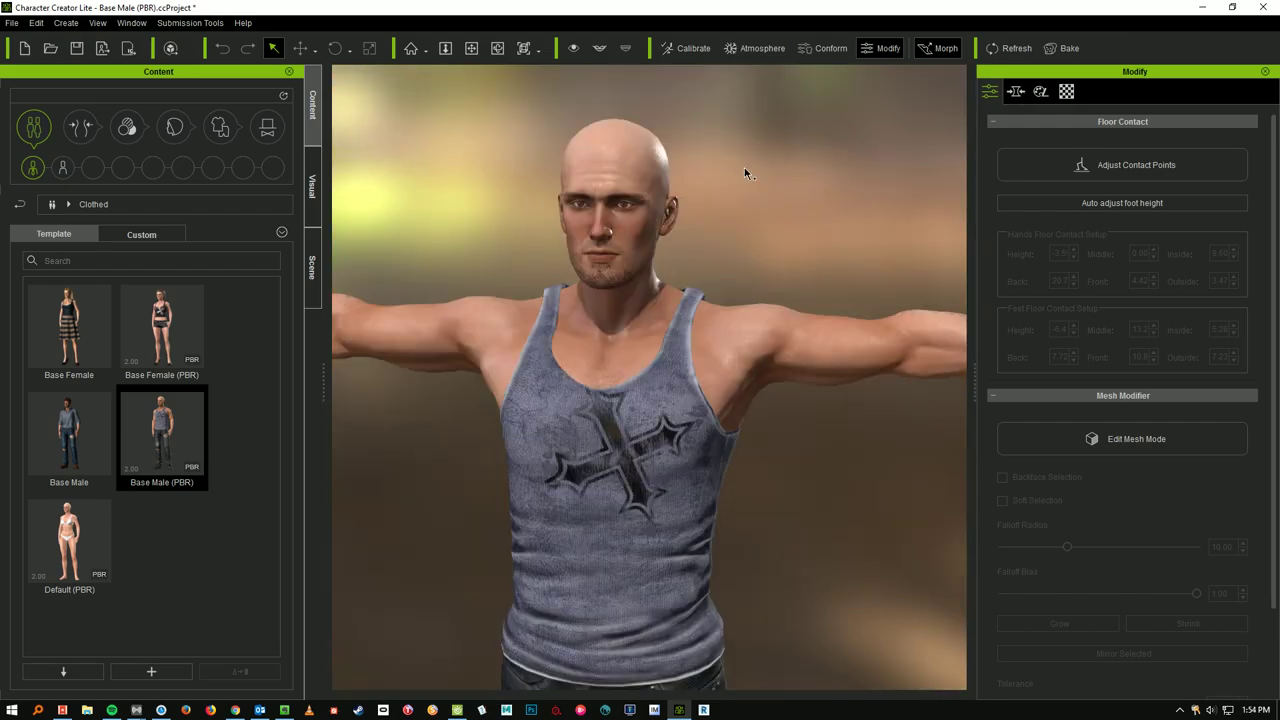
right_click_drag(745, 174, 731, 205)
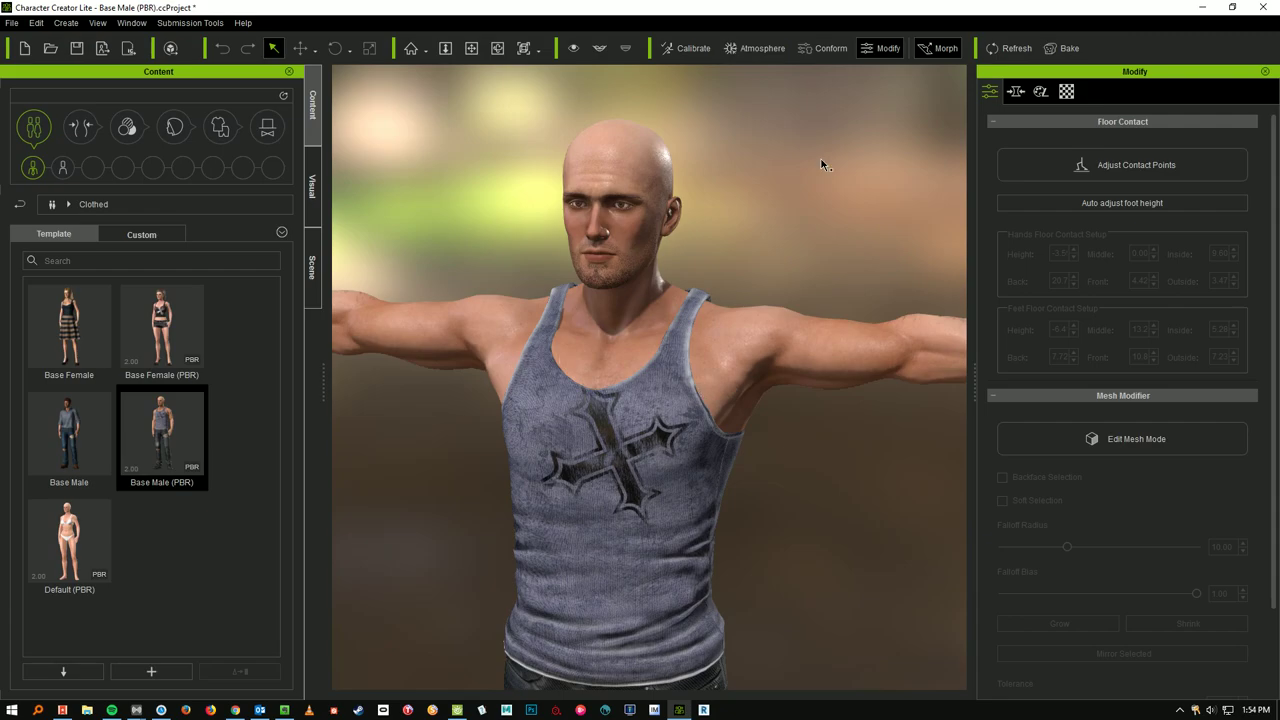
right_click_drag(826, 163, 701, 169)
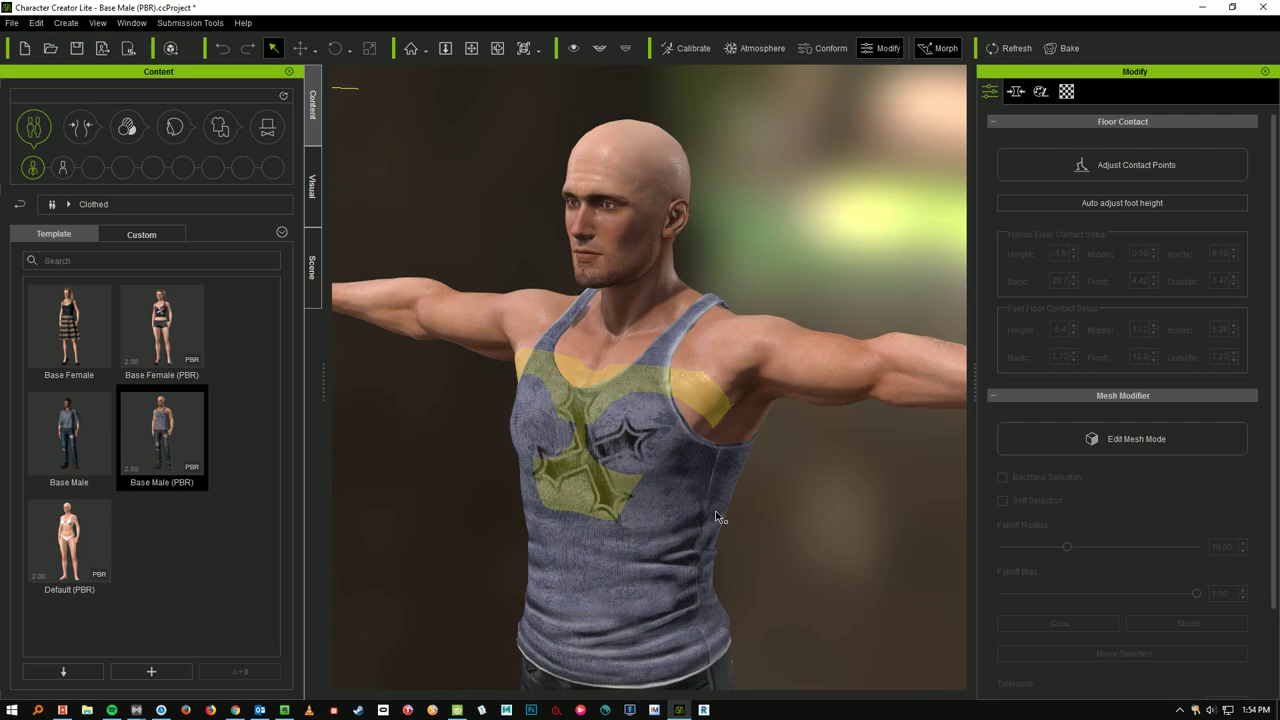
List the scene objects with a wider name column, expand the CC_Standard avatar and hide its Tank top.
left_click(313, 268)
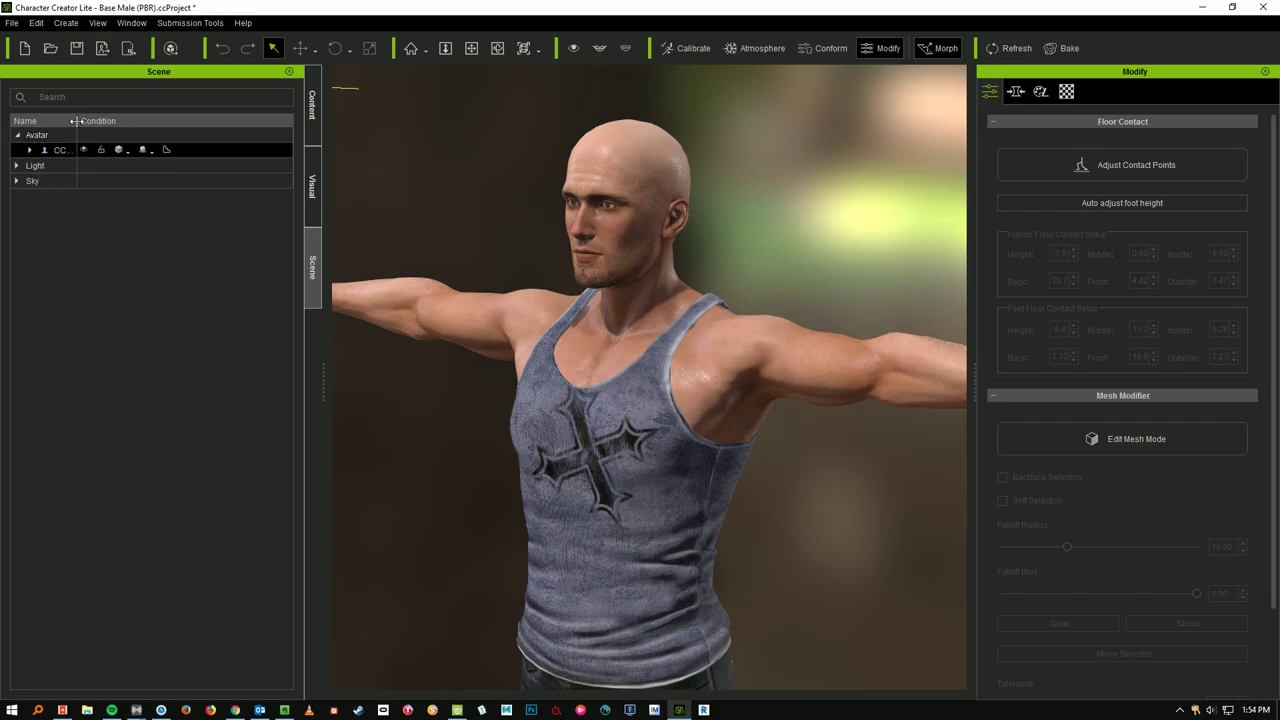
left_click_drag(76, 121, 176, 137)
left_click(30, 150)
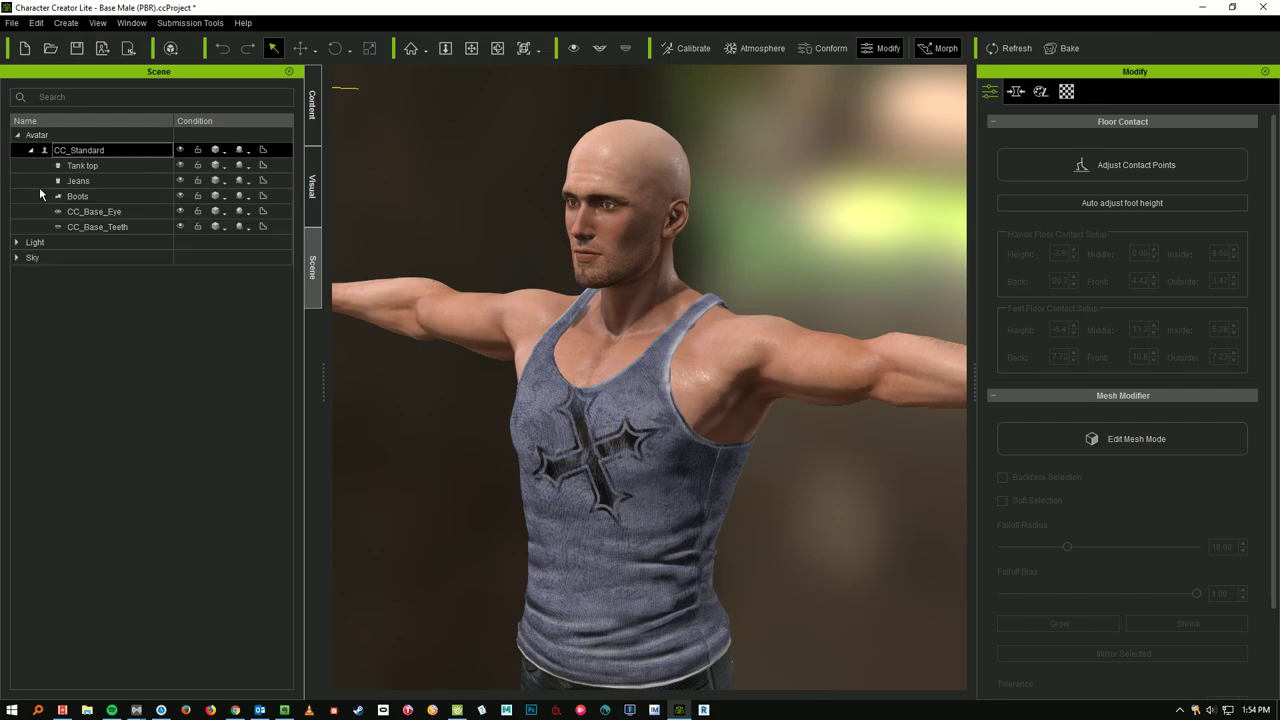
left_click(99, 166)
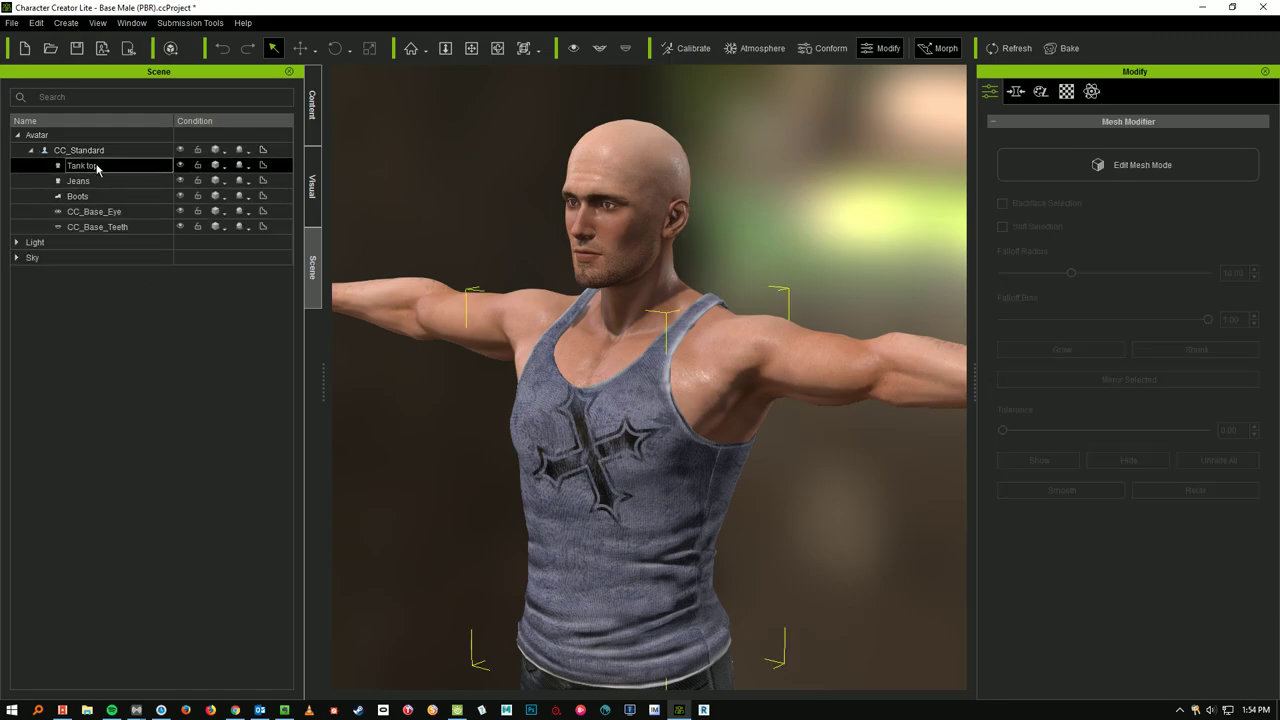
left_click(180, 166)
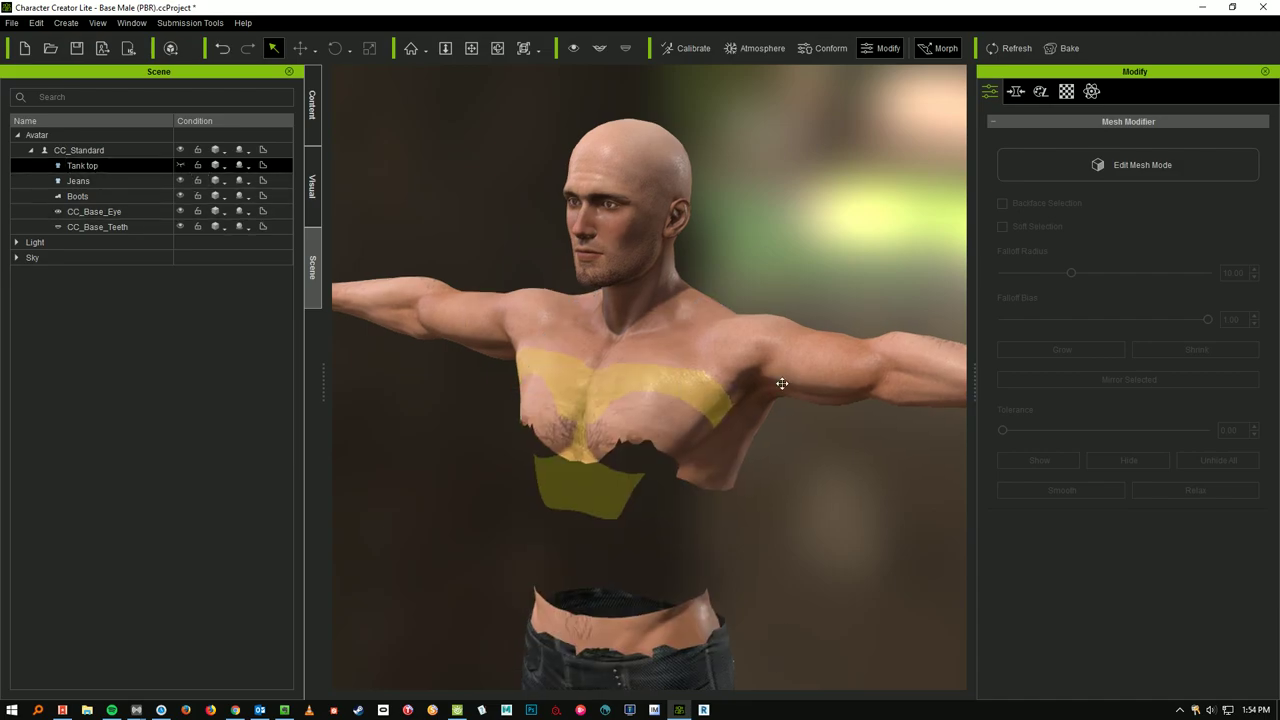
Inspect the missing section of the body's torso between the chest and the waist from the front.
middle_click_drag(785, 379, 703, 272)
right_click_drag(703, 272, 928, 270)
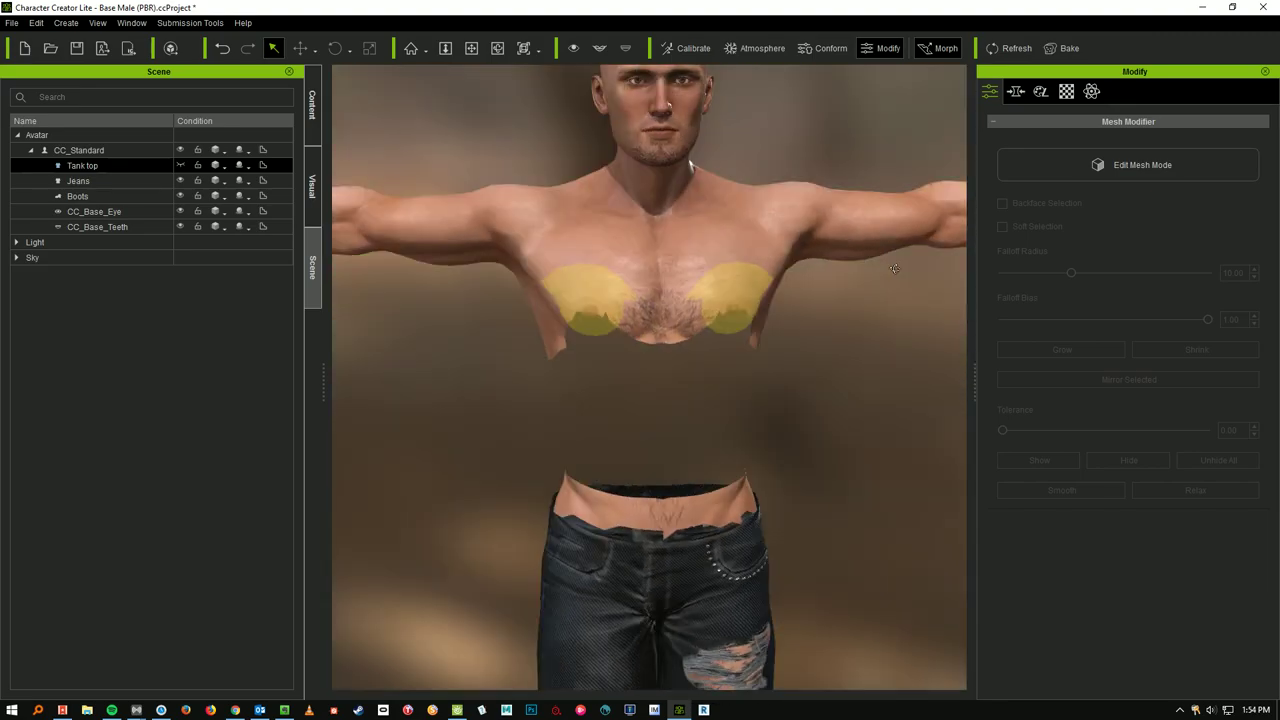
left_click(690, 348)
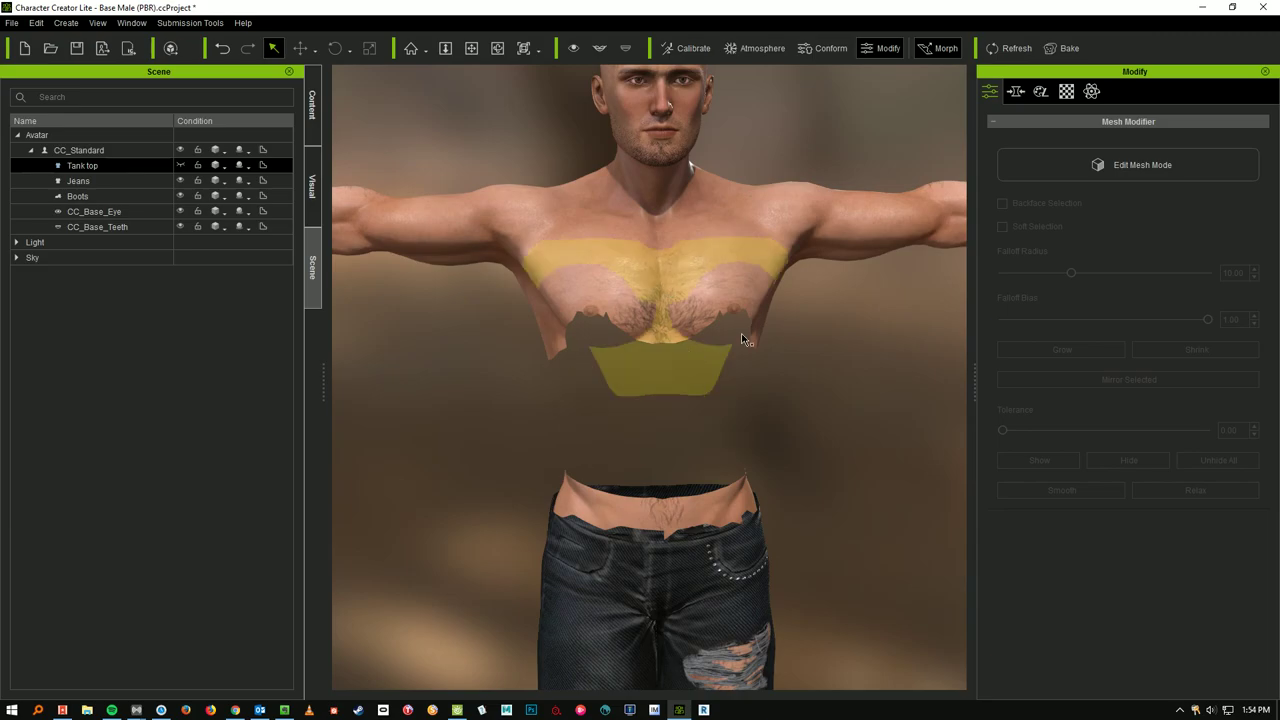
left_click(650, 436)
left_click(652, 437)
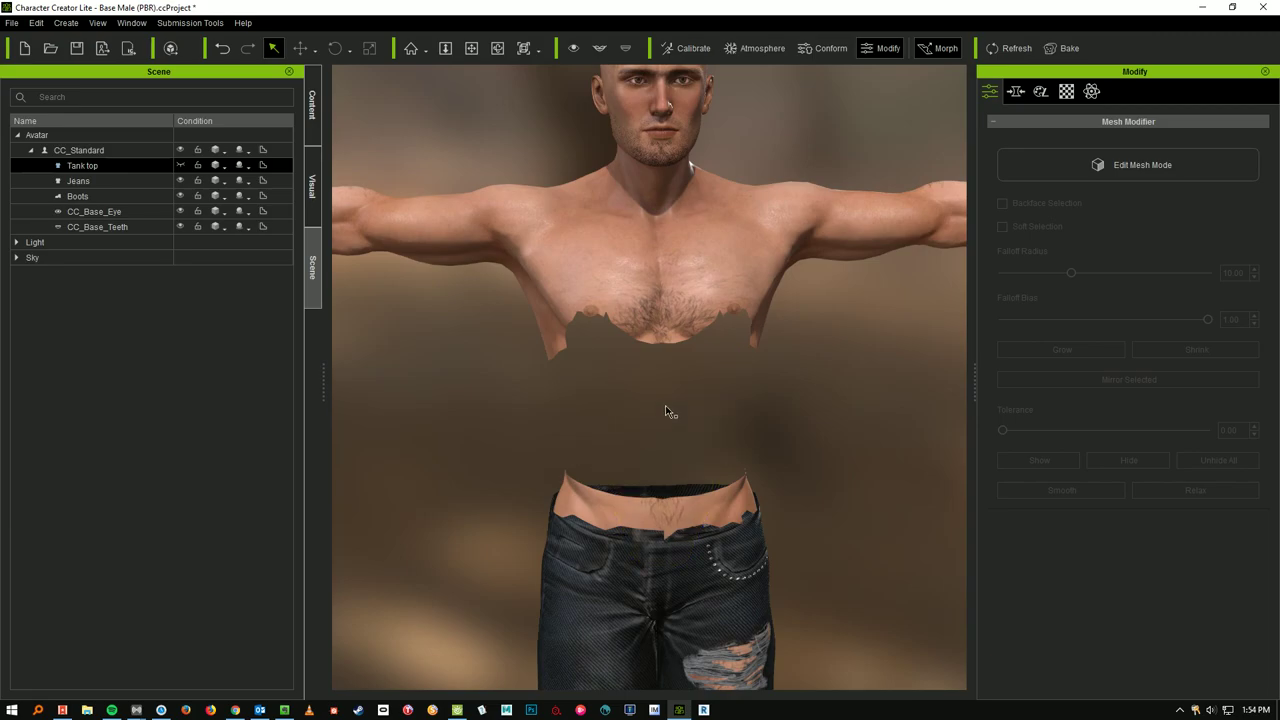
left_click(652, 170)
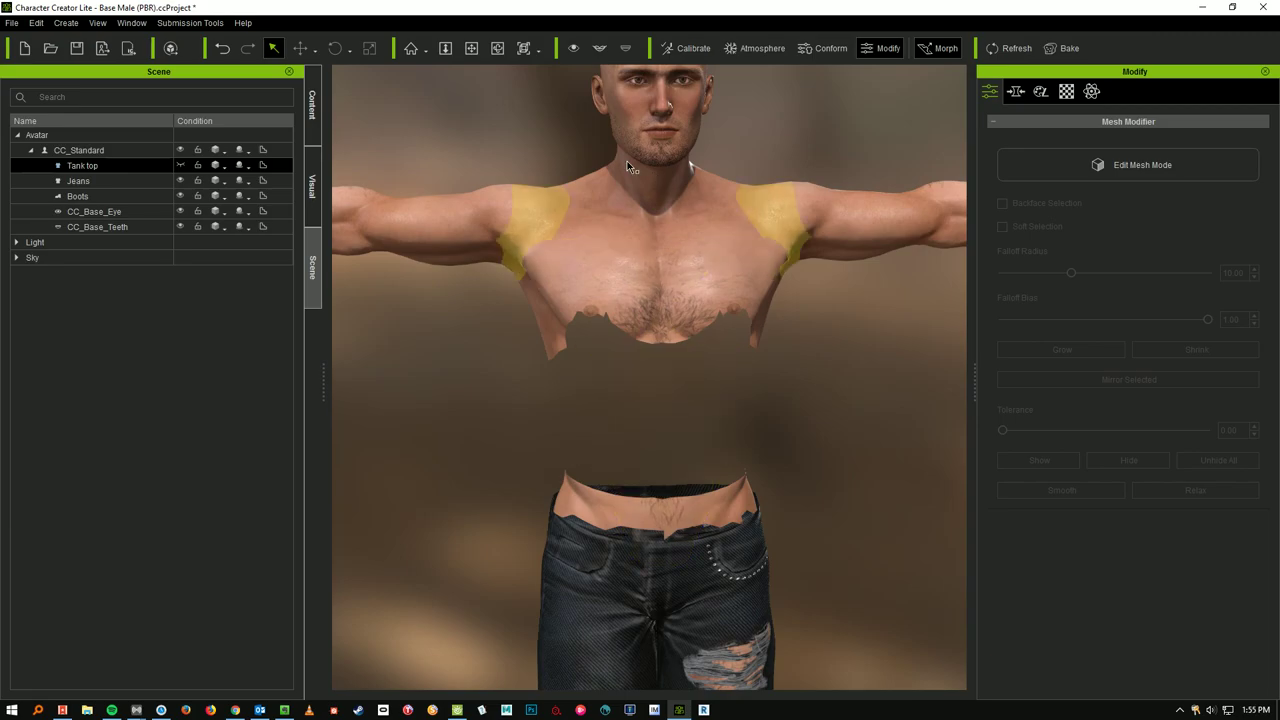
left_click(697, 232)
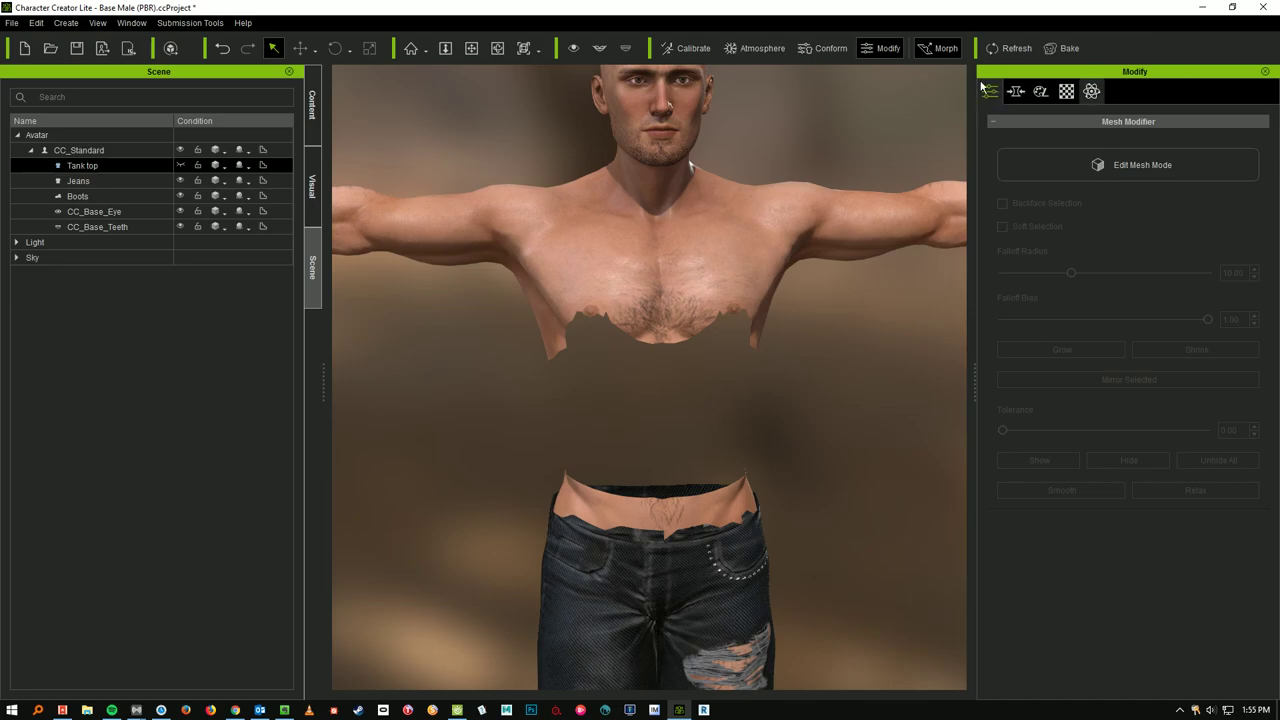
Turn on Edit Mesh Mode and make the CC_Standard body the mesh being edited instead of the tank top.
left_click(890, 52)
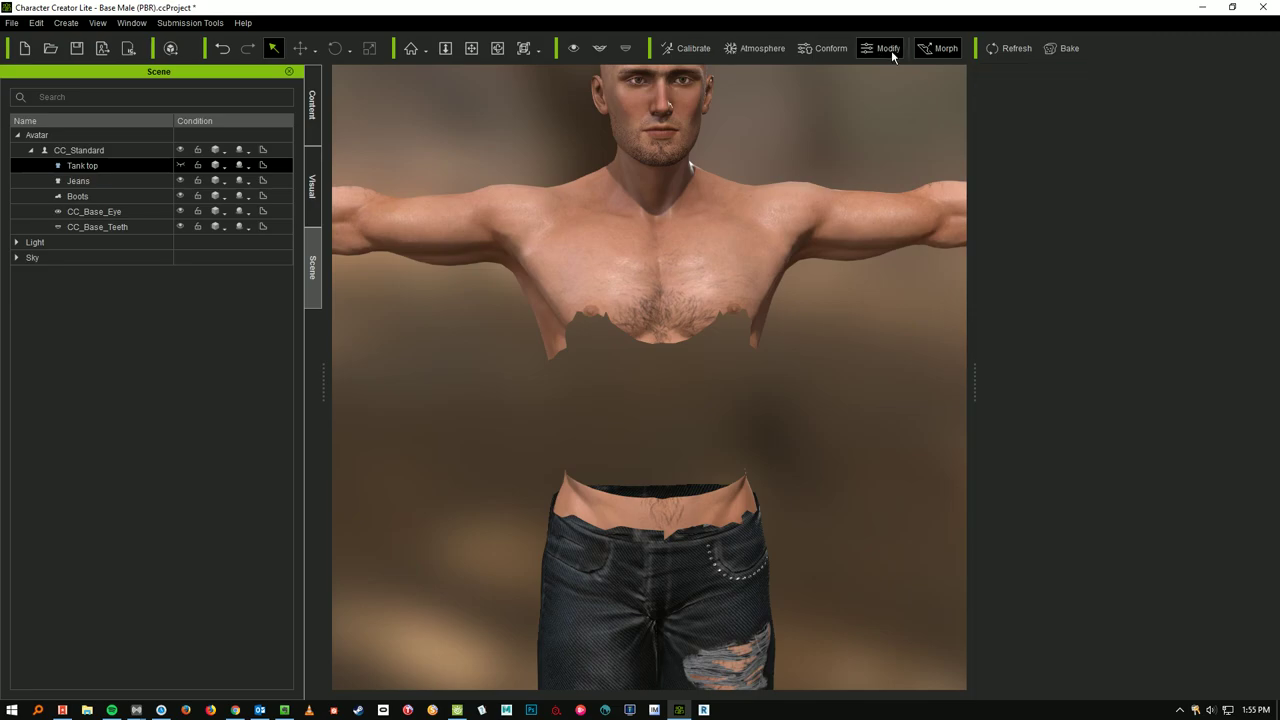
left_click(884, 52)
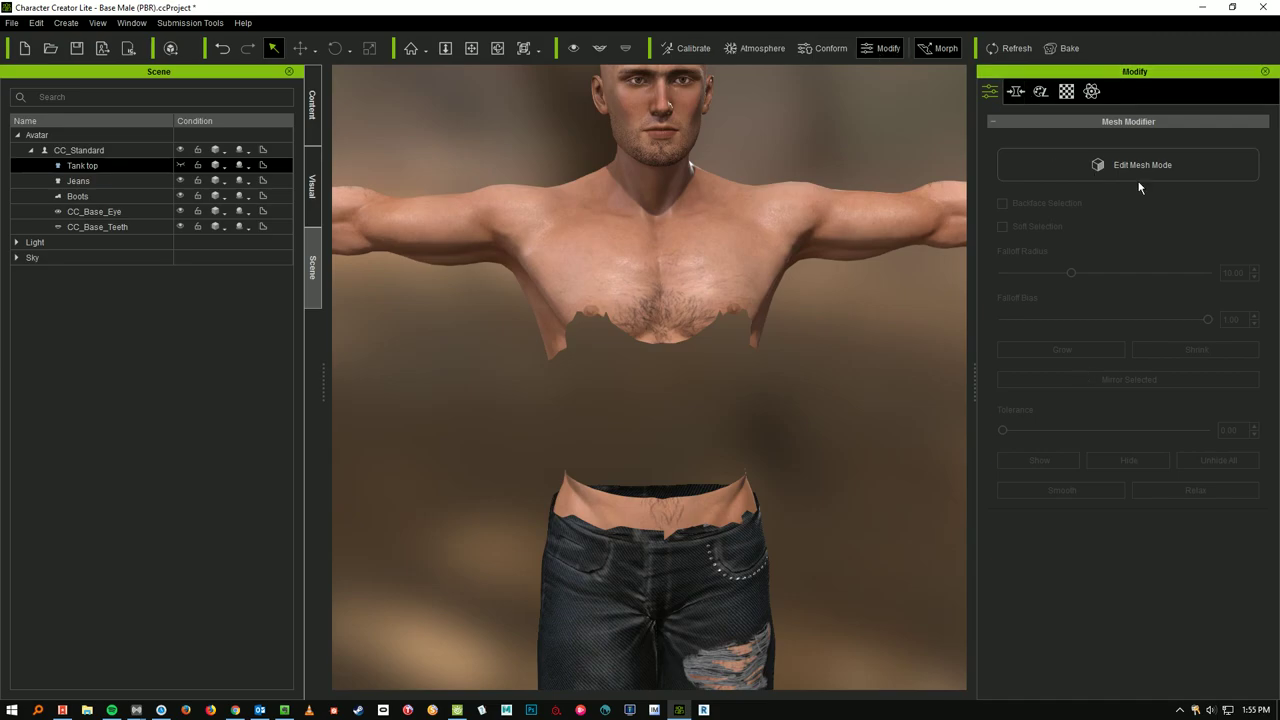
left_click(1115, 167)
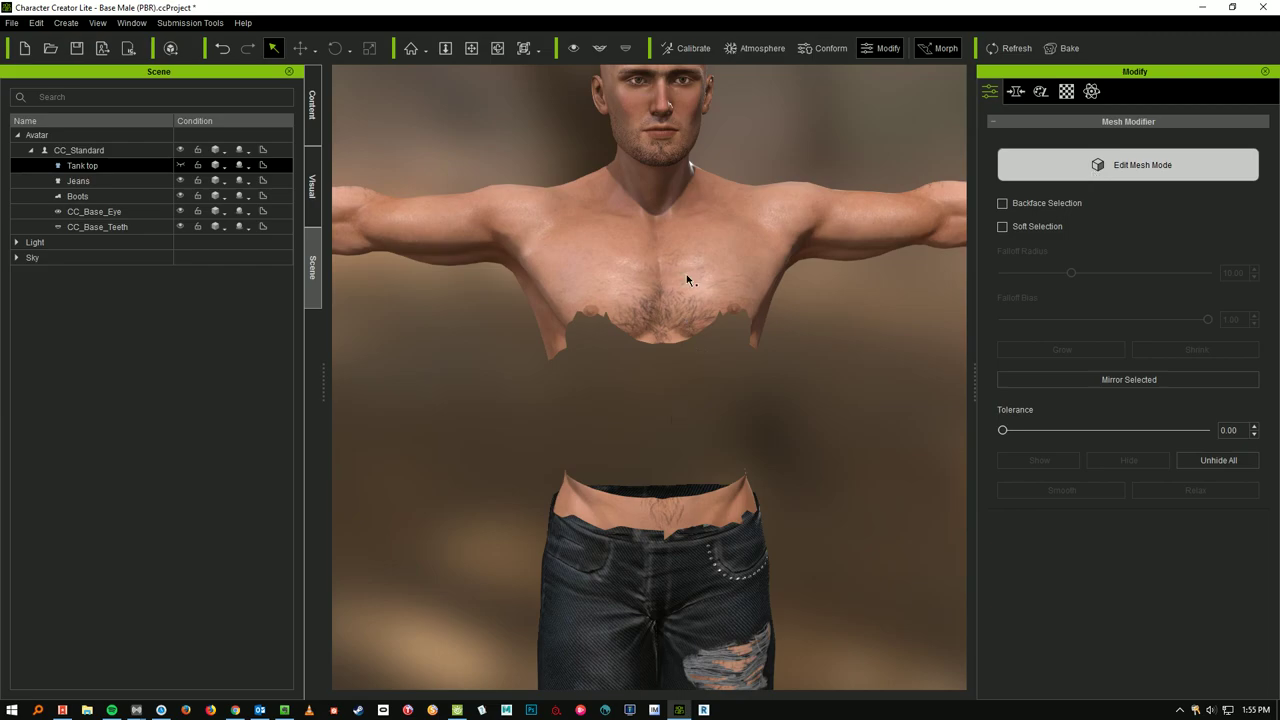
left_click_drag(744, 279, 654, 416)
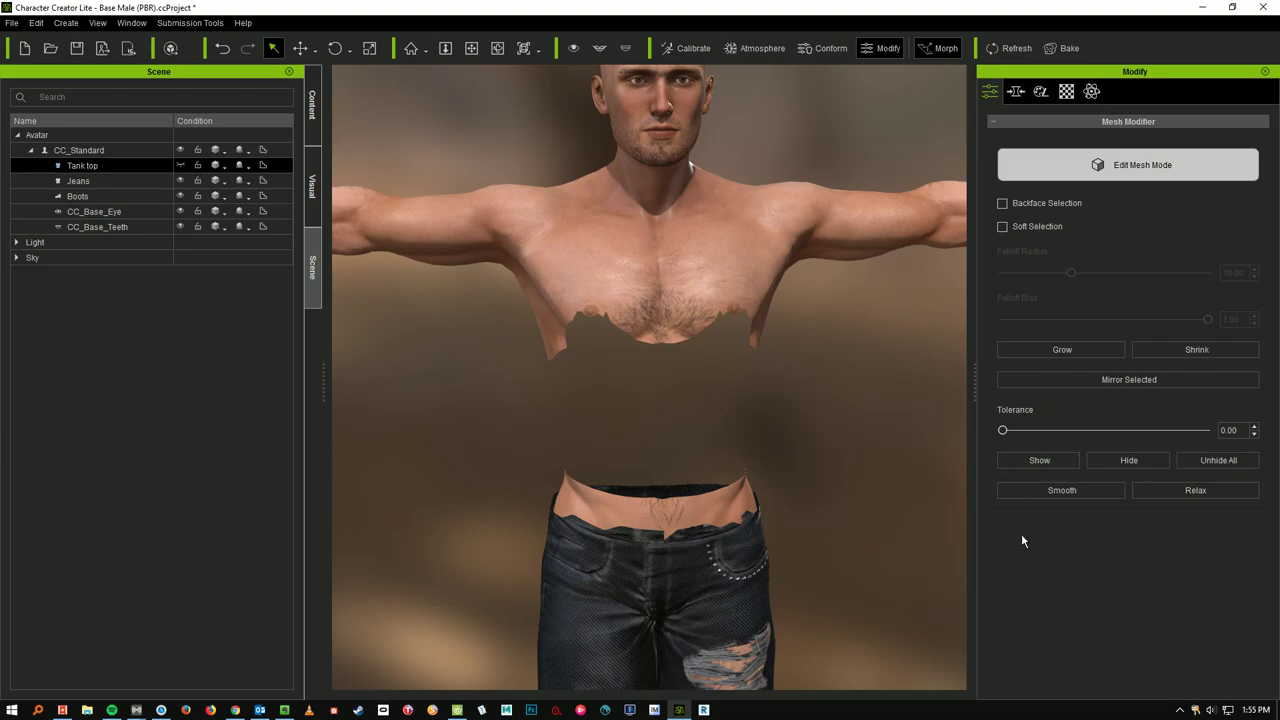
middle_click_drag(784, 379, 697, 322)
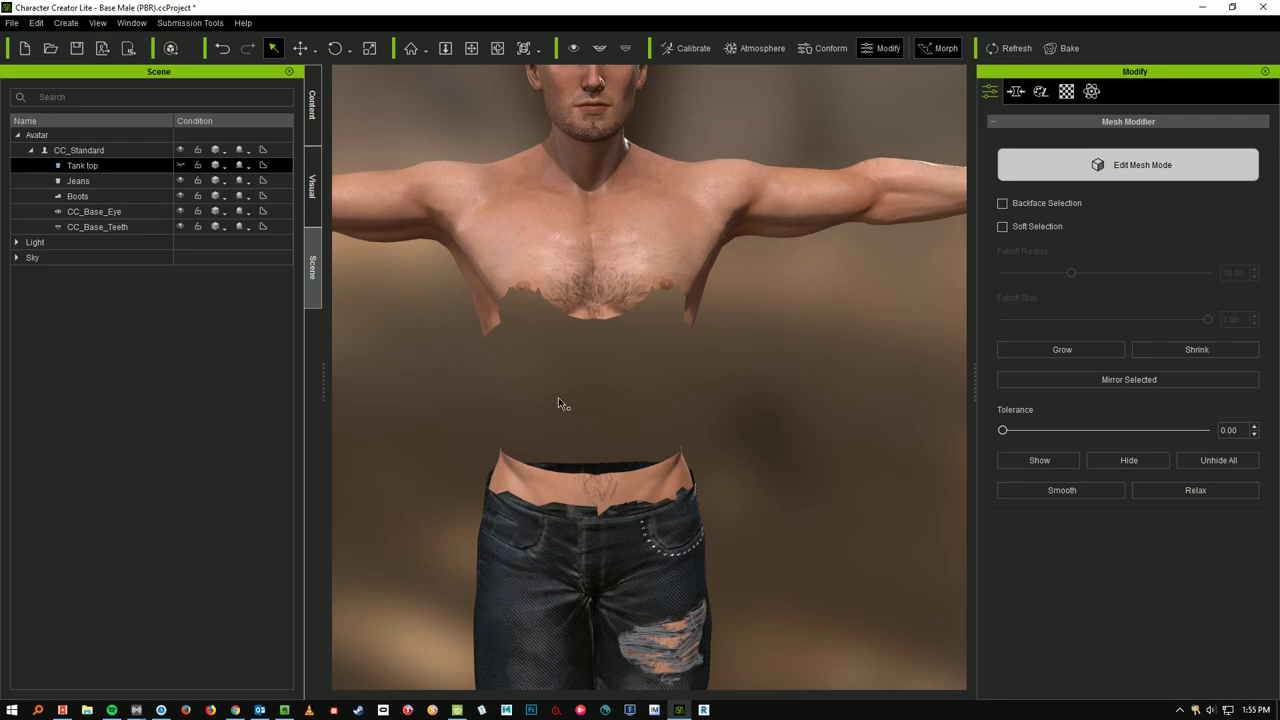
left_click_drag(558, 397, 650, 328)
left_click(112, 151)
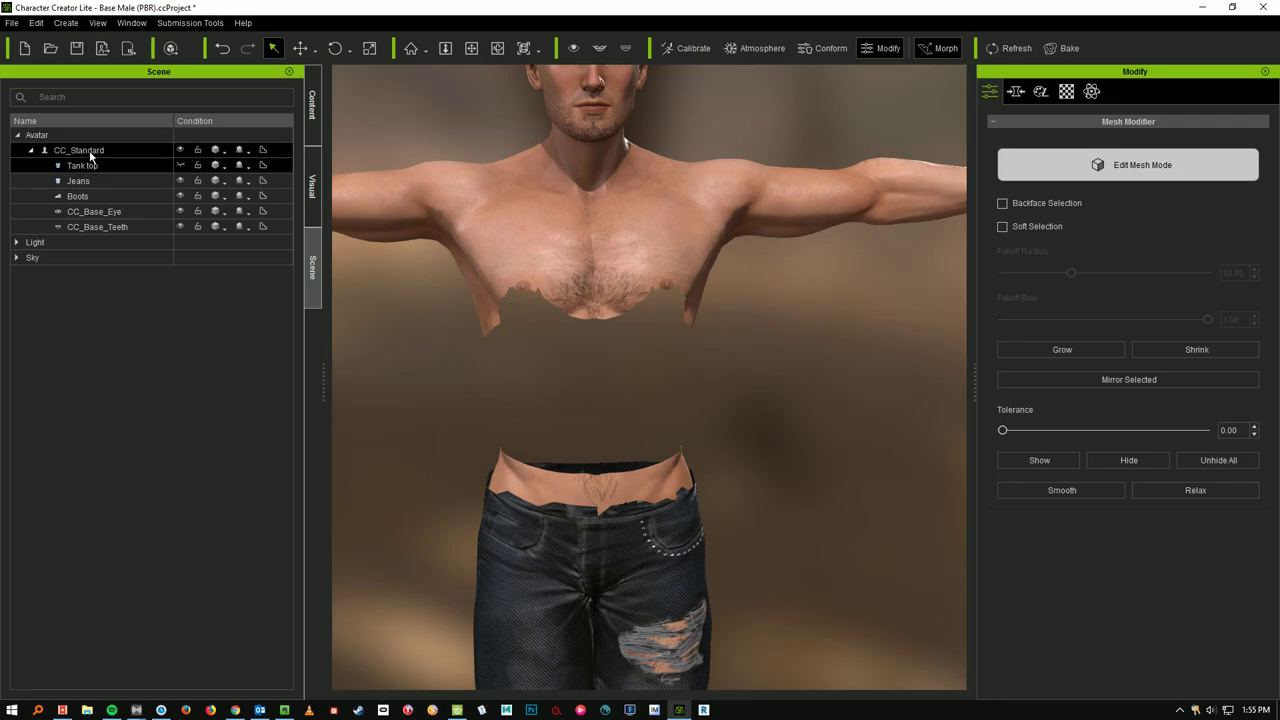
left_click(89, 150)
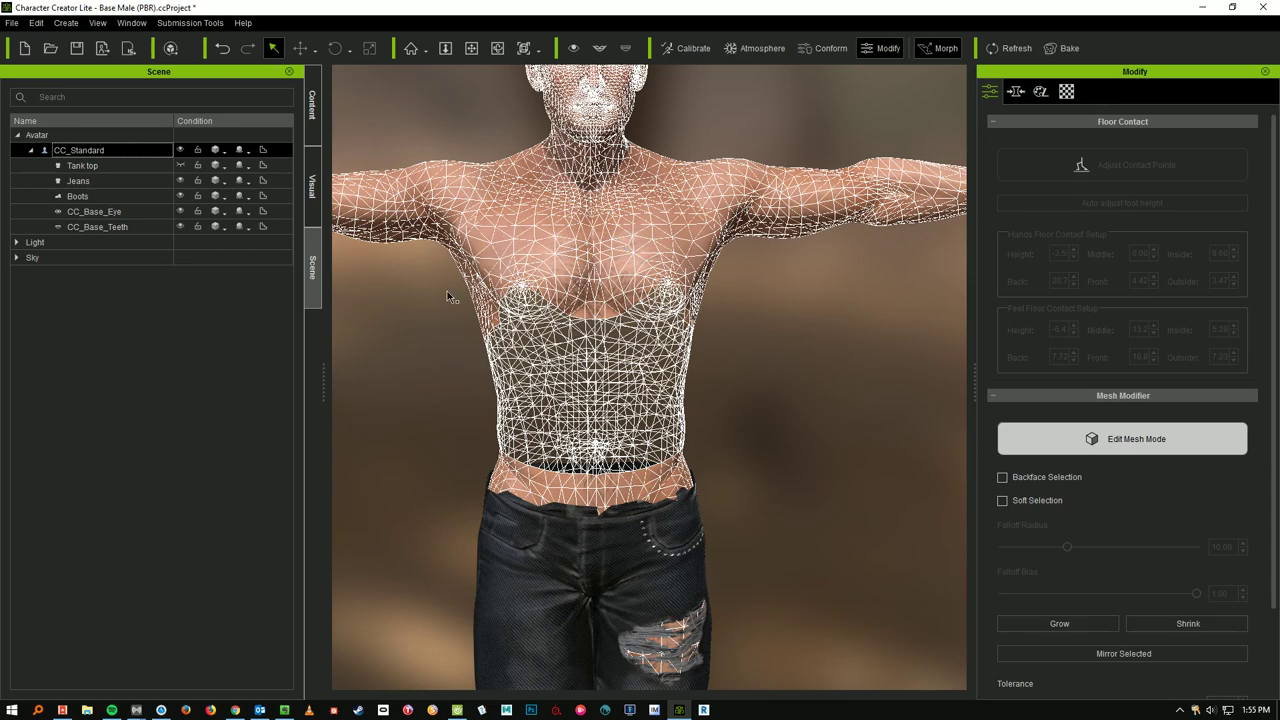
Select the body's torso polygons from the chest to the waist on the front and add those on the back.
left_click_drag(447, 296, 741, 494)
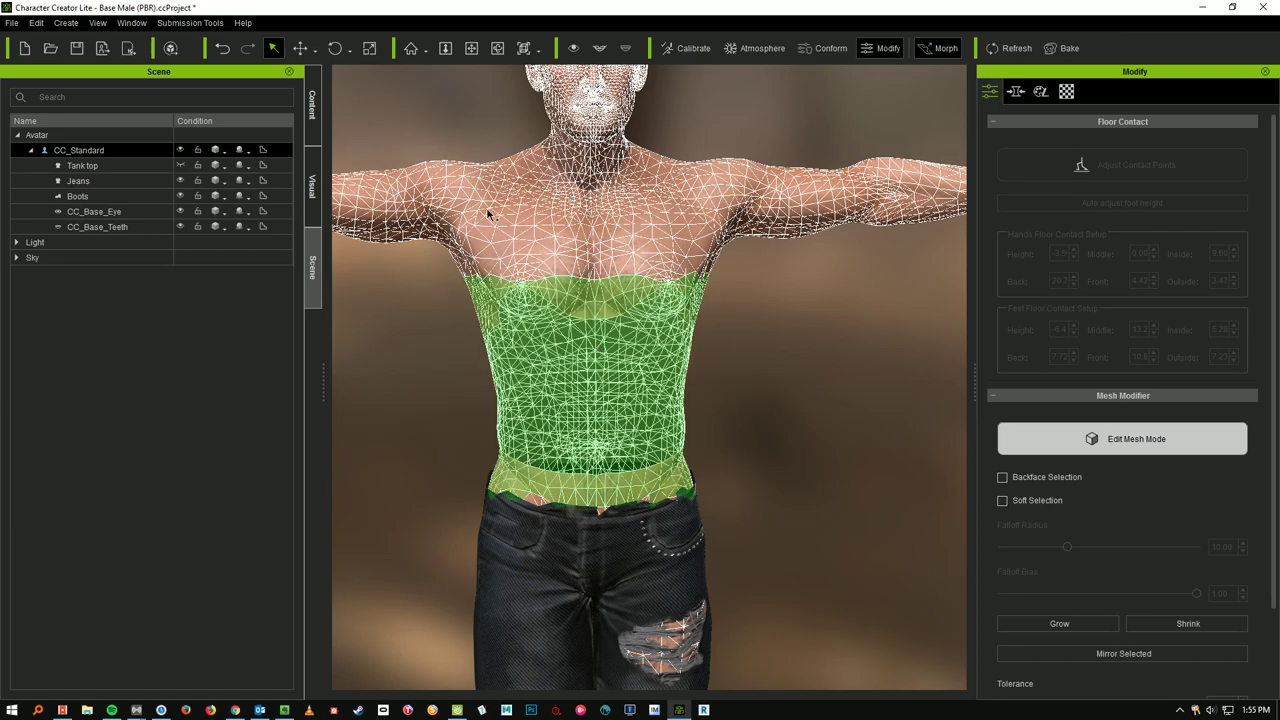
middle_click_drag(737, 374, 774, 372)
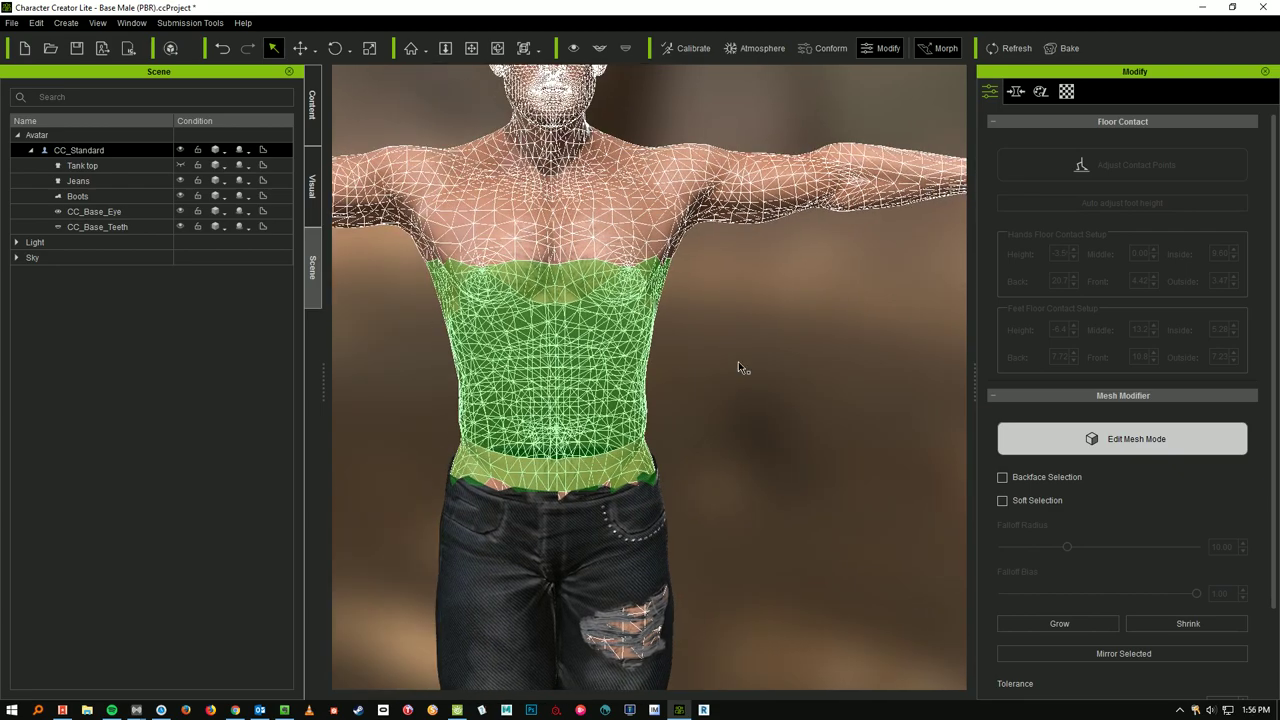
right_click_drag(738, 361, 370, 330)
right_click_drag(798, 396, 550, 326)
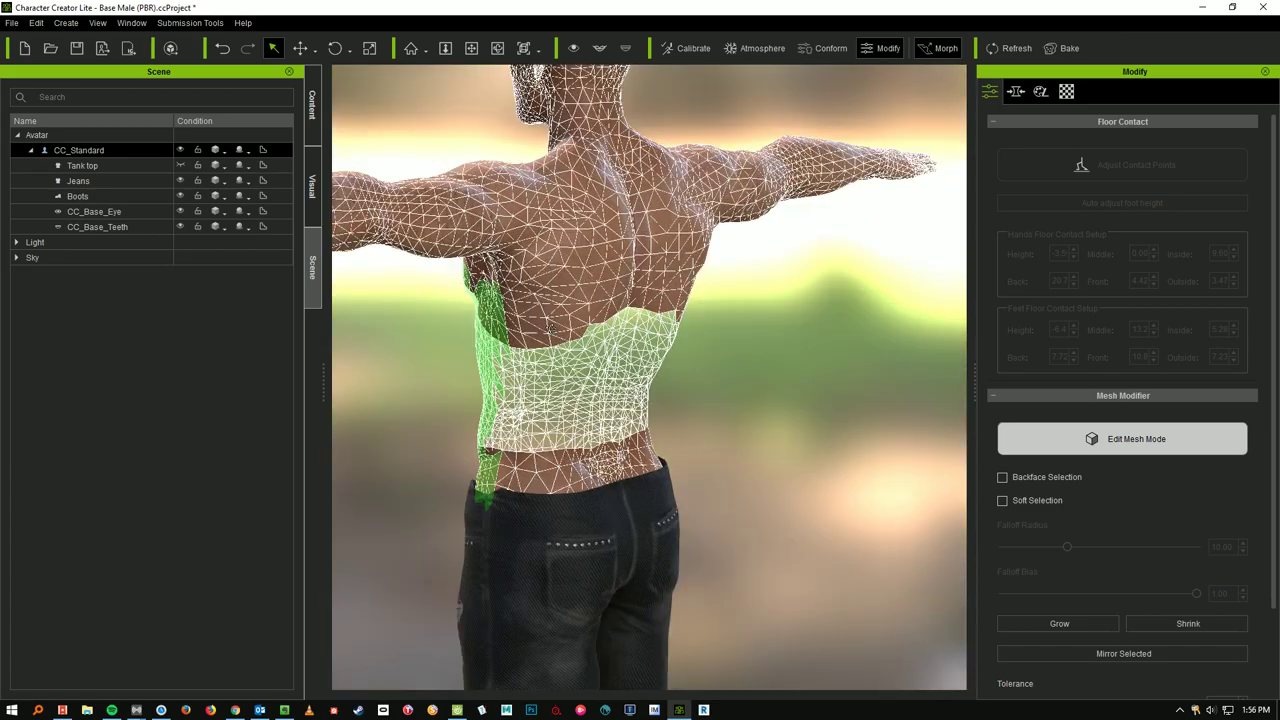
mouse_move(661, 376)
right_mouse_down()
mouse_move(684, 366)
mouse_move(676, 379)
right_mouse_up()
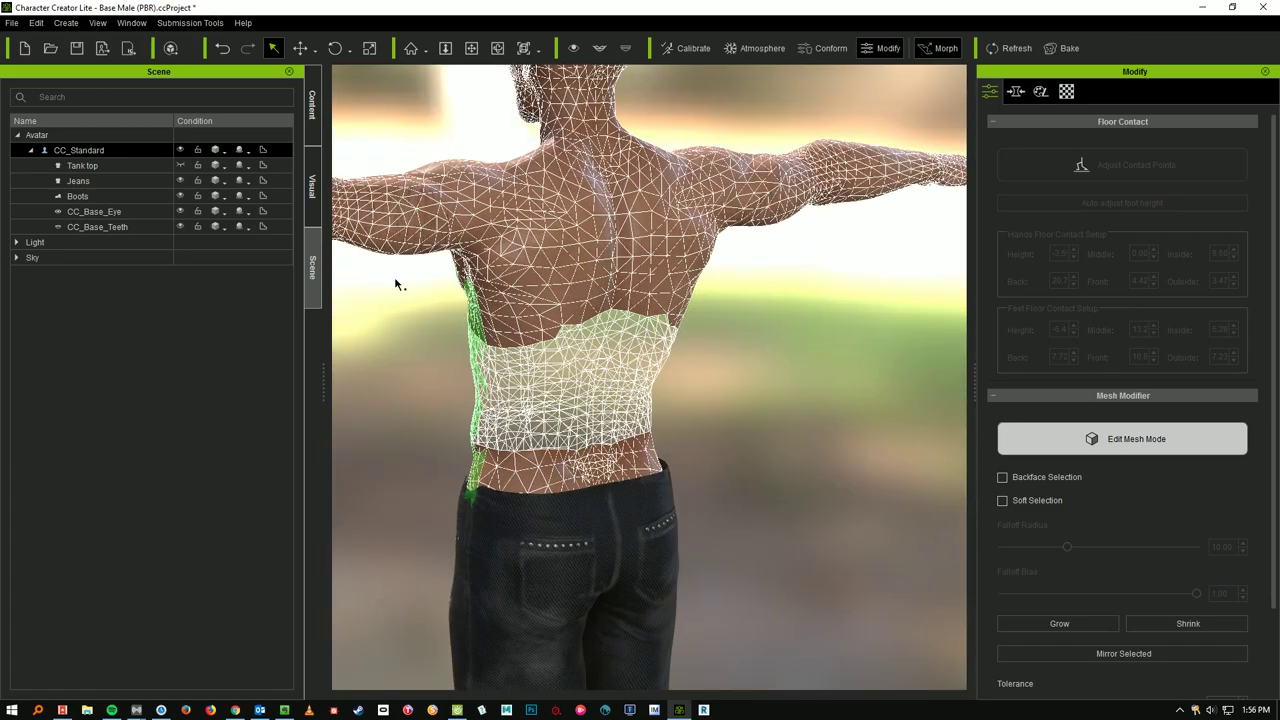
left_click_drag(391, 262, 778, 537)
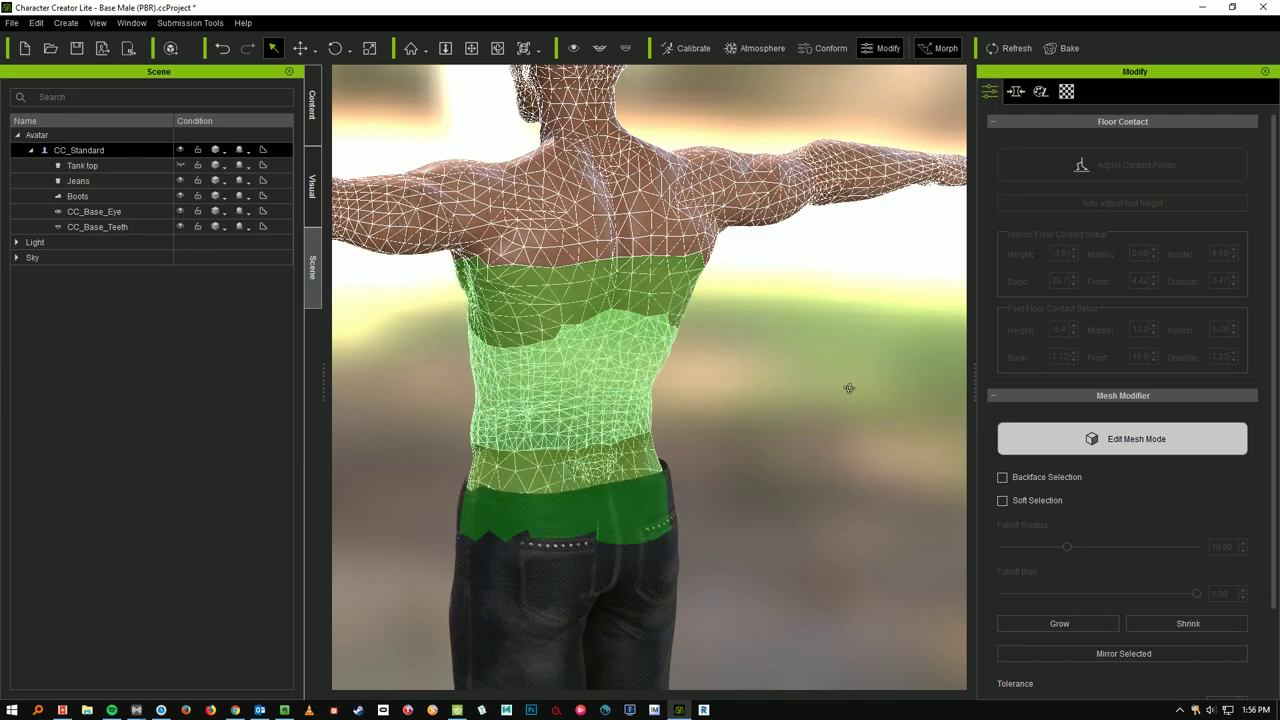
Reselect the torso polygons from a front three-quarter angle and add the back from the shoulder blades to the waist.
right_click_drag(846, 389, 465, 272)
left_click_drag(408, 232, 688, 488)
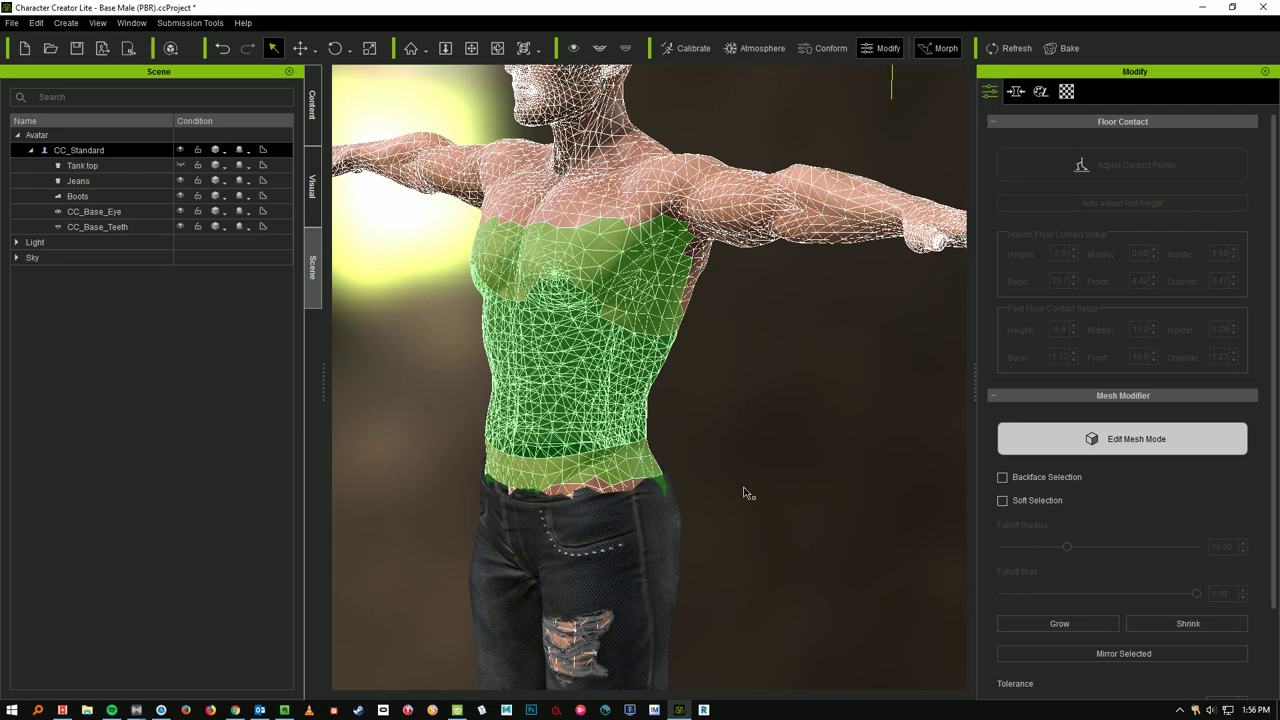
middle_click_drag(752, 398, 714, 398)
right_click_drag(714, 398, 385, 259)
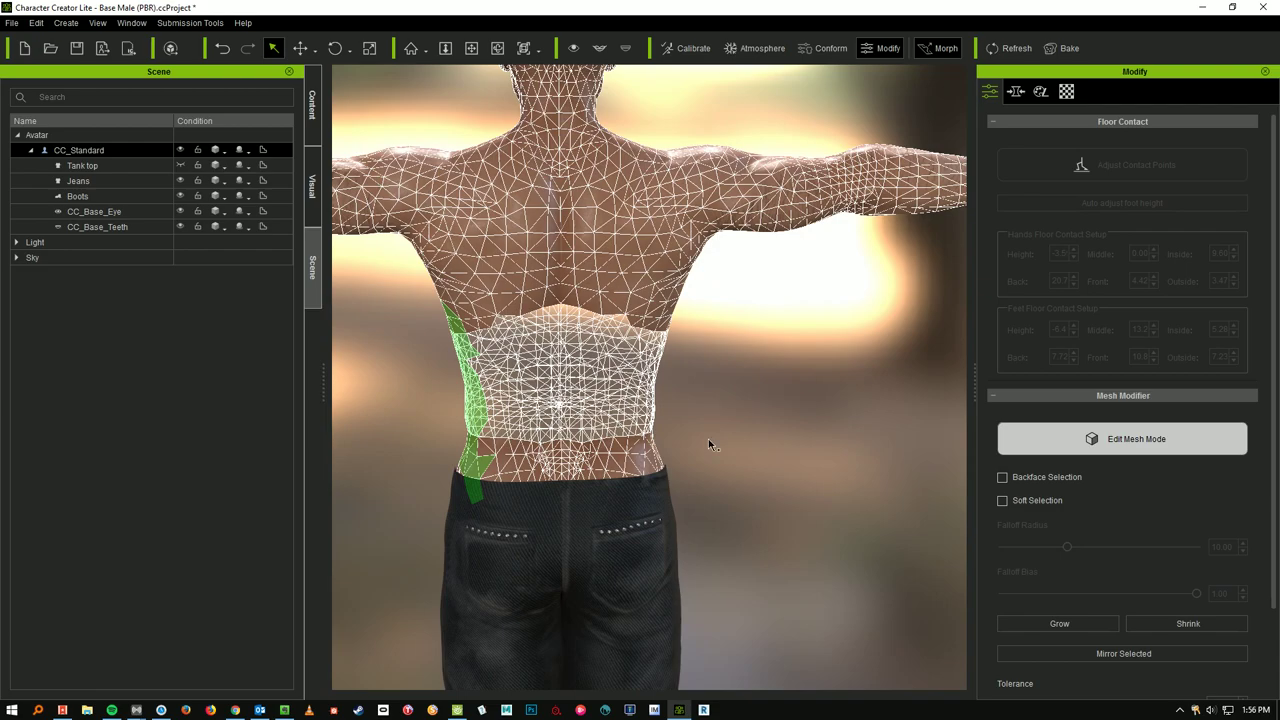
left_click_drag(714, 460, 348, 224)
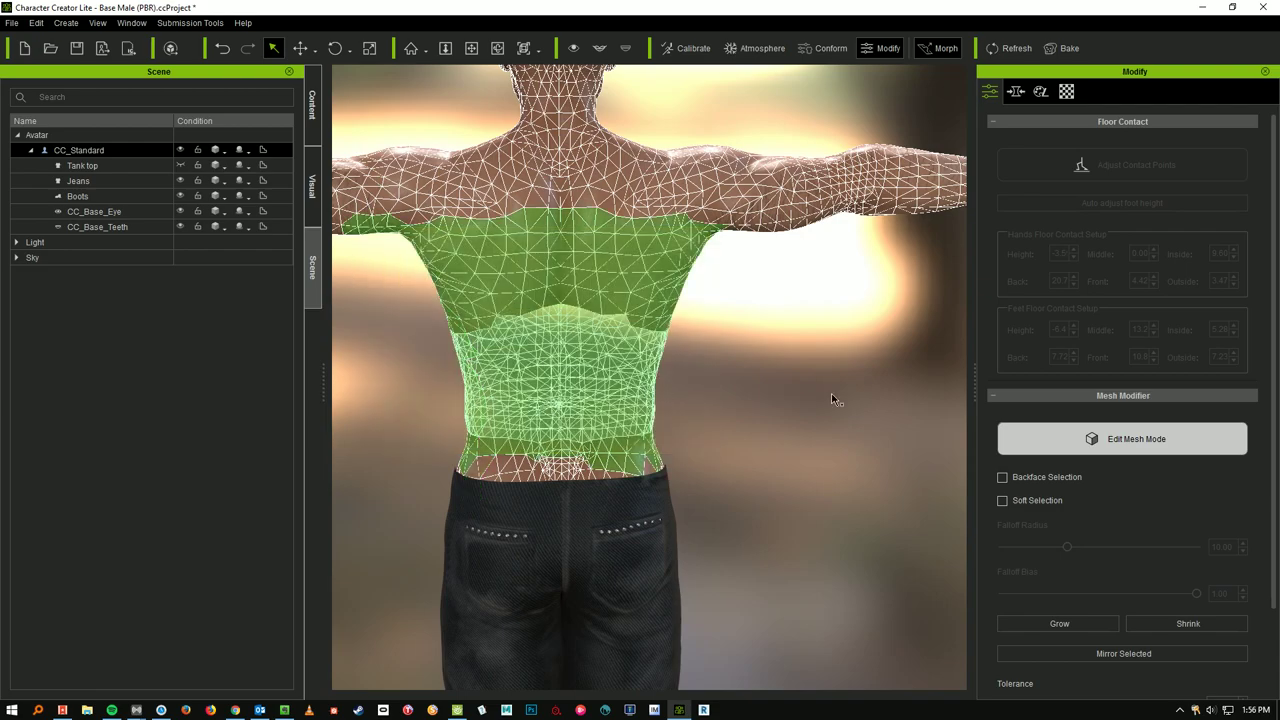
Add the polygons on the torso's side to the selection, show the hidden ones among them, and clear the selection.
right_click_drag(845, 387, 1013, 329)
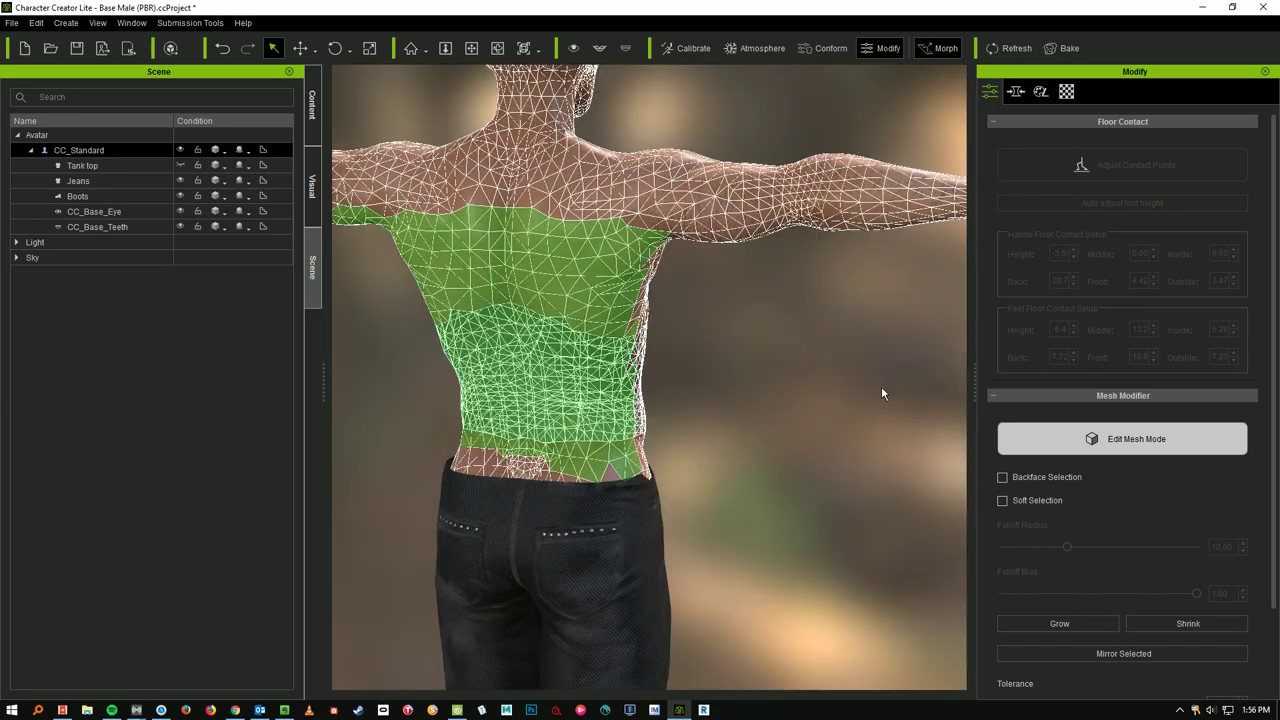
right_click_drag(871, 389, 740, 389)
left_click_drag(722, 480, 365, 225)
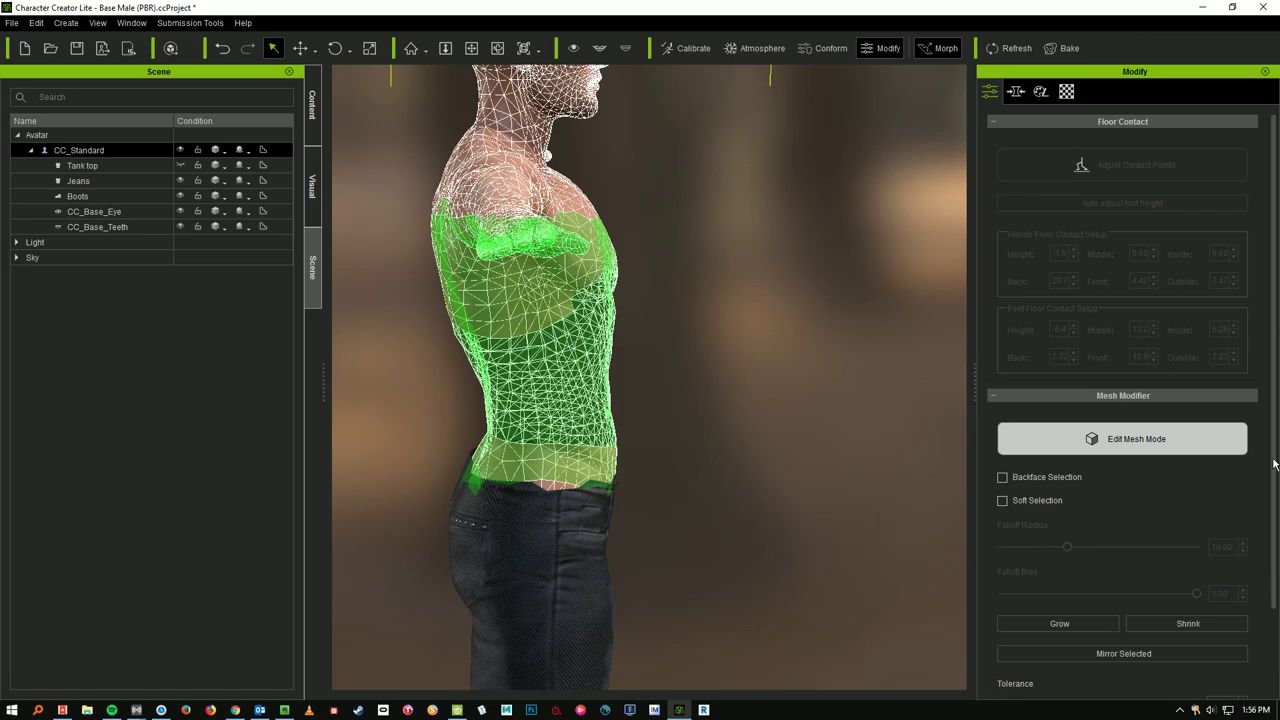
left_click_drag(1274, 464, 1272, 700)
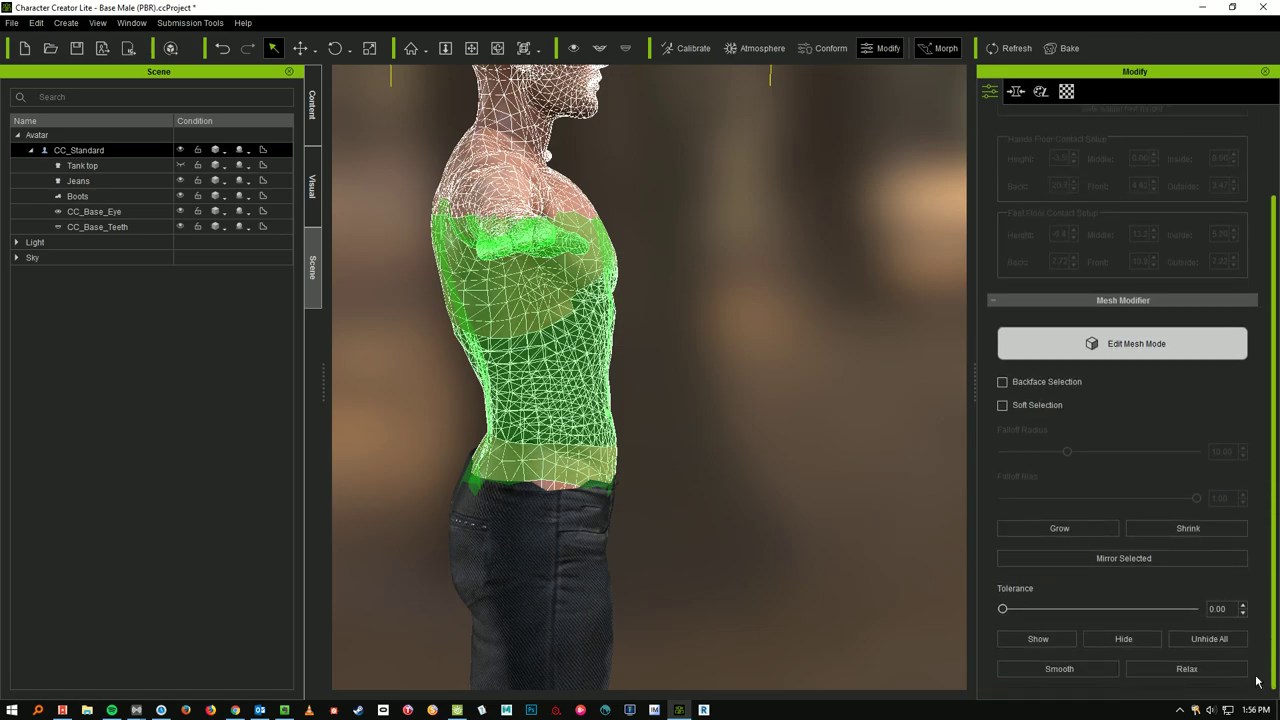
left_click(1040, 639)
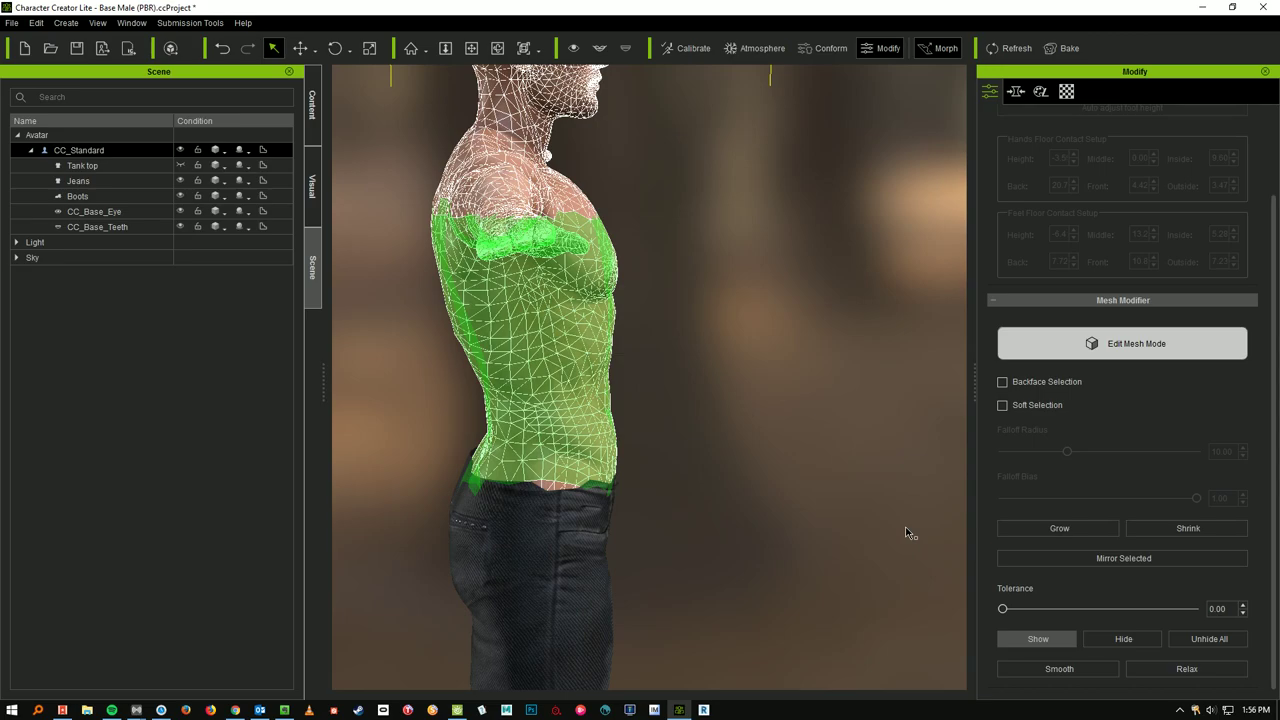
left_click(806, 404)
Select the front torso polygons from chest to waist, show the hidden ones, and unhide all remaining mesh.
right_click_drag(812, 375, 671, 360)
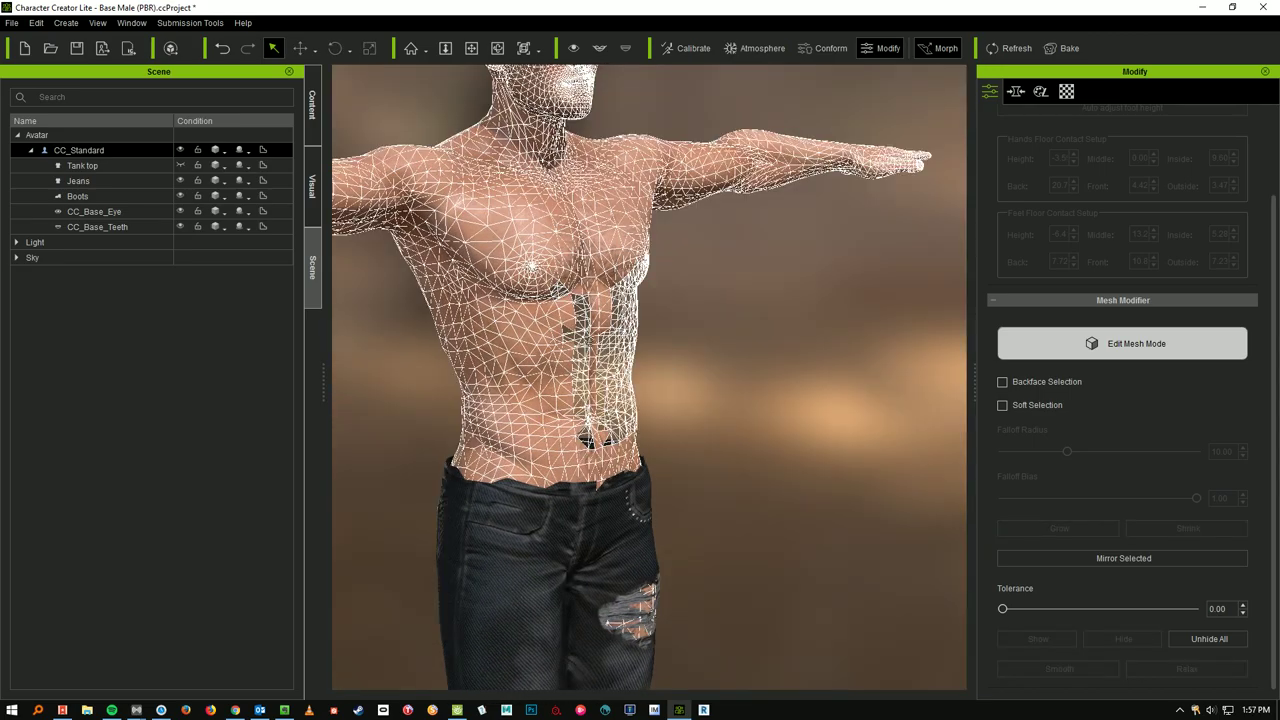
right_click_drag(587, 339, 516, 291)
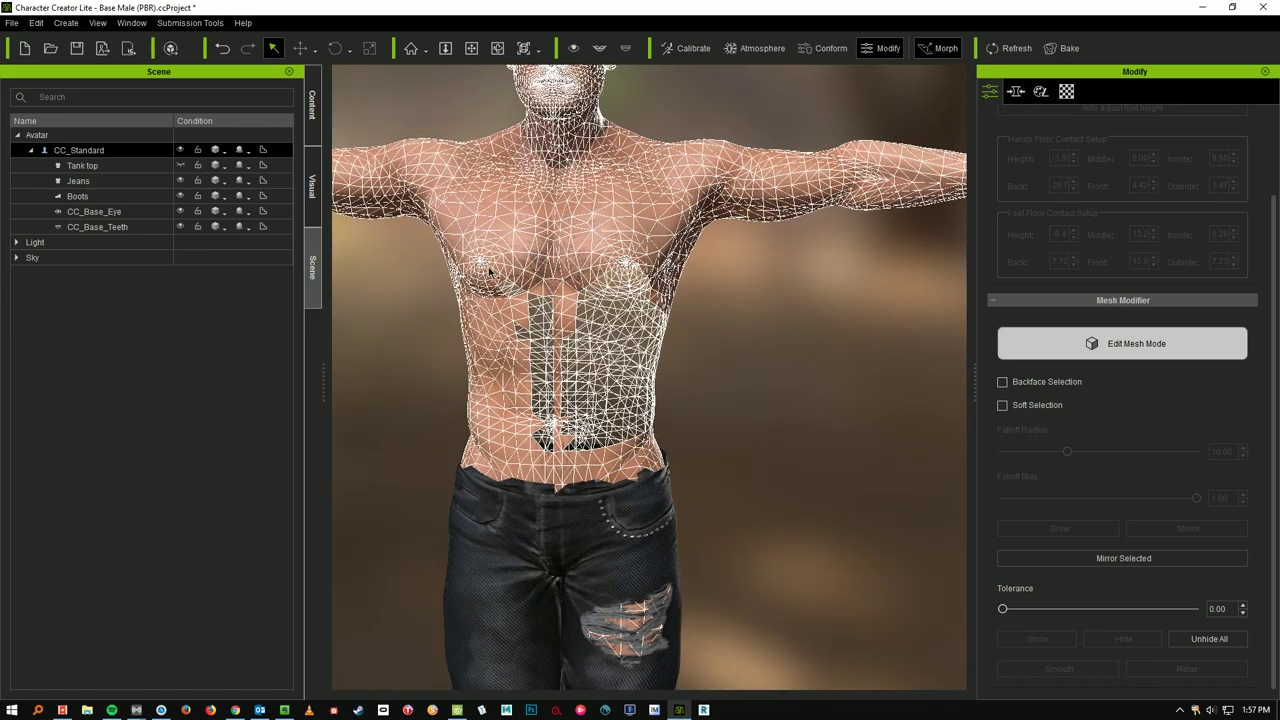
left_click_drag(488, 268, 690, 454)
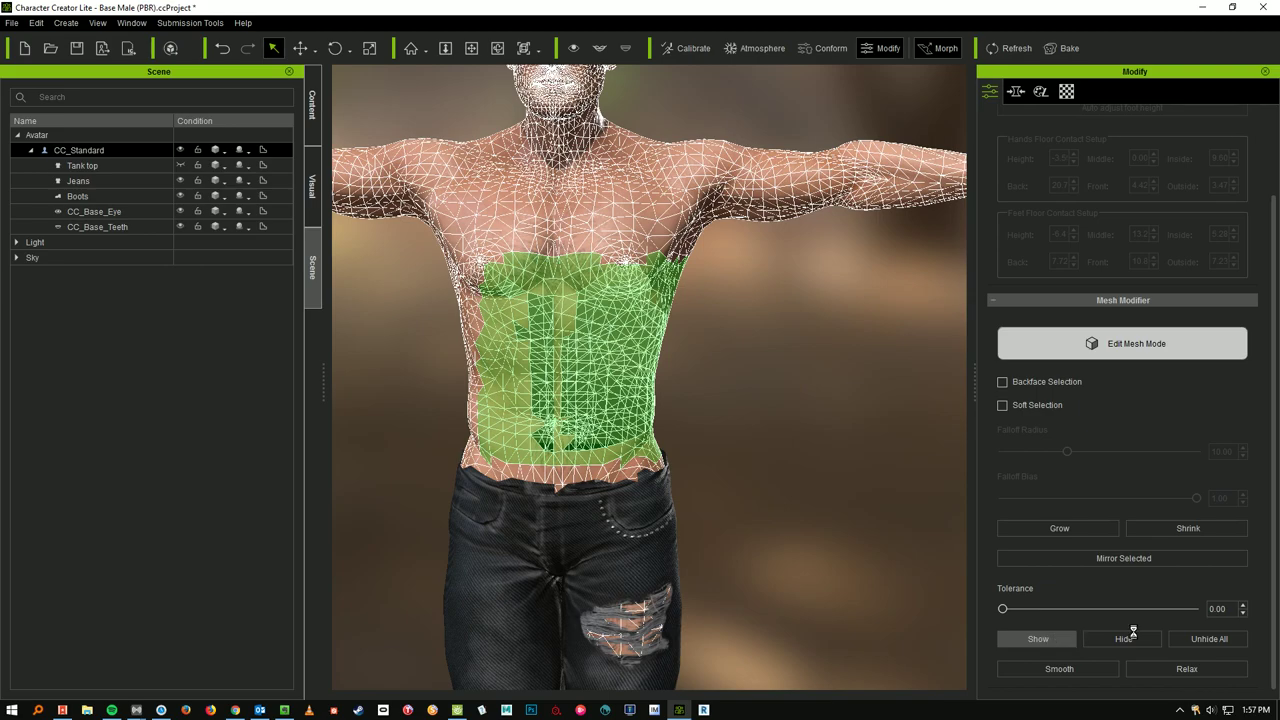
left_click(1215, 642)
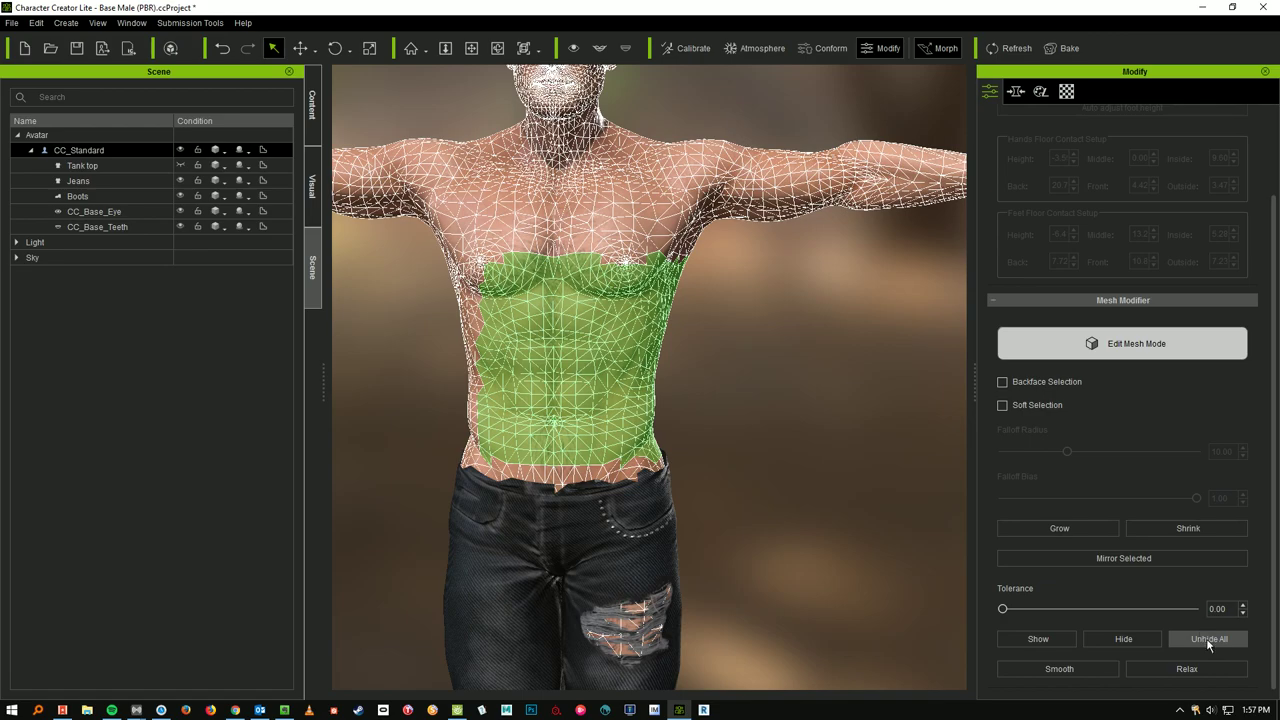
left_click(1206, 638)
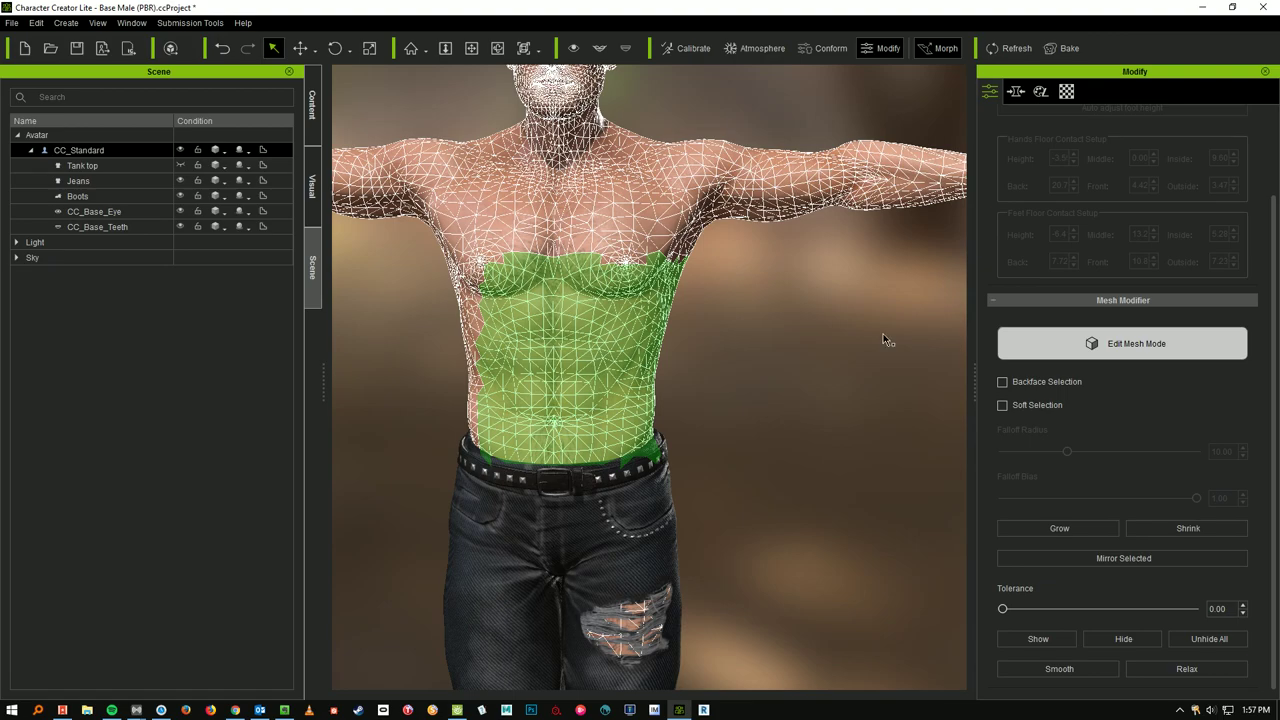
Hide the jeans to check the legs and hips beneath, show them again, and unhide all of their mesh.
right_click_drag(740, 323, 778, 290)
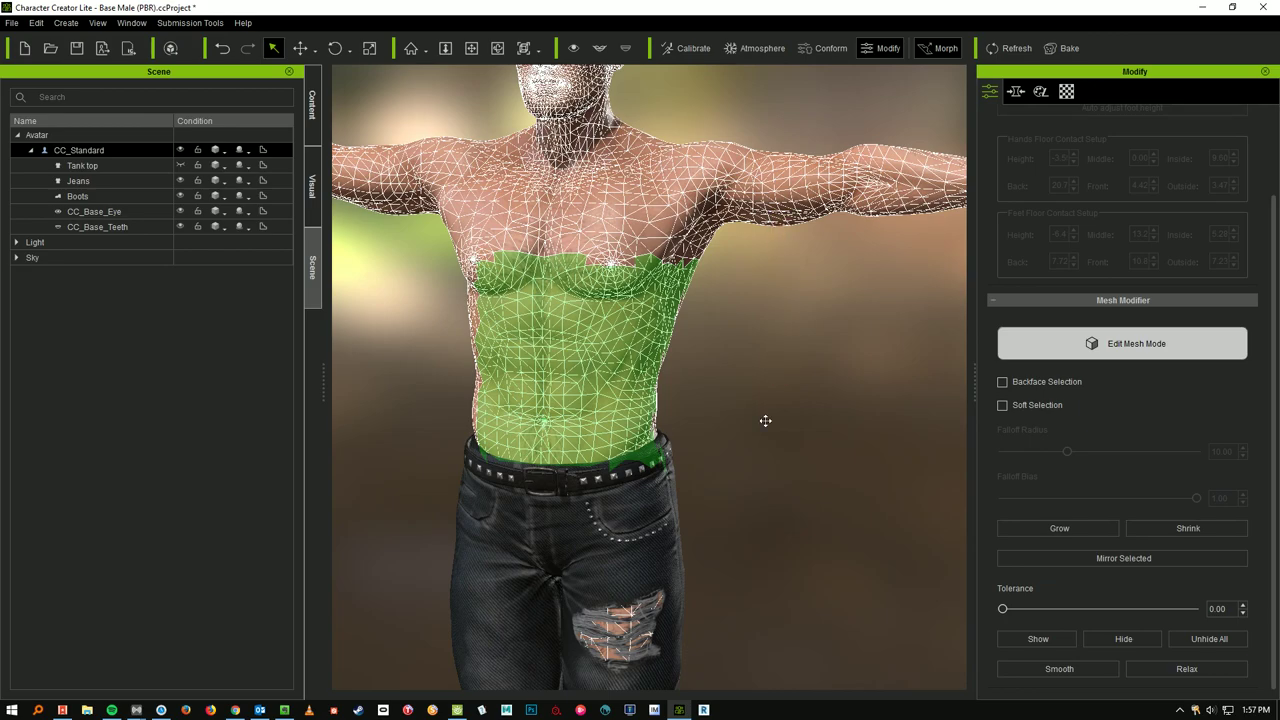
middle_click_drag(766, 423, 793, 222)
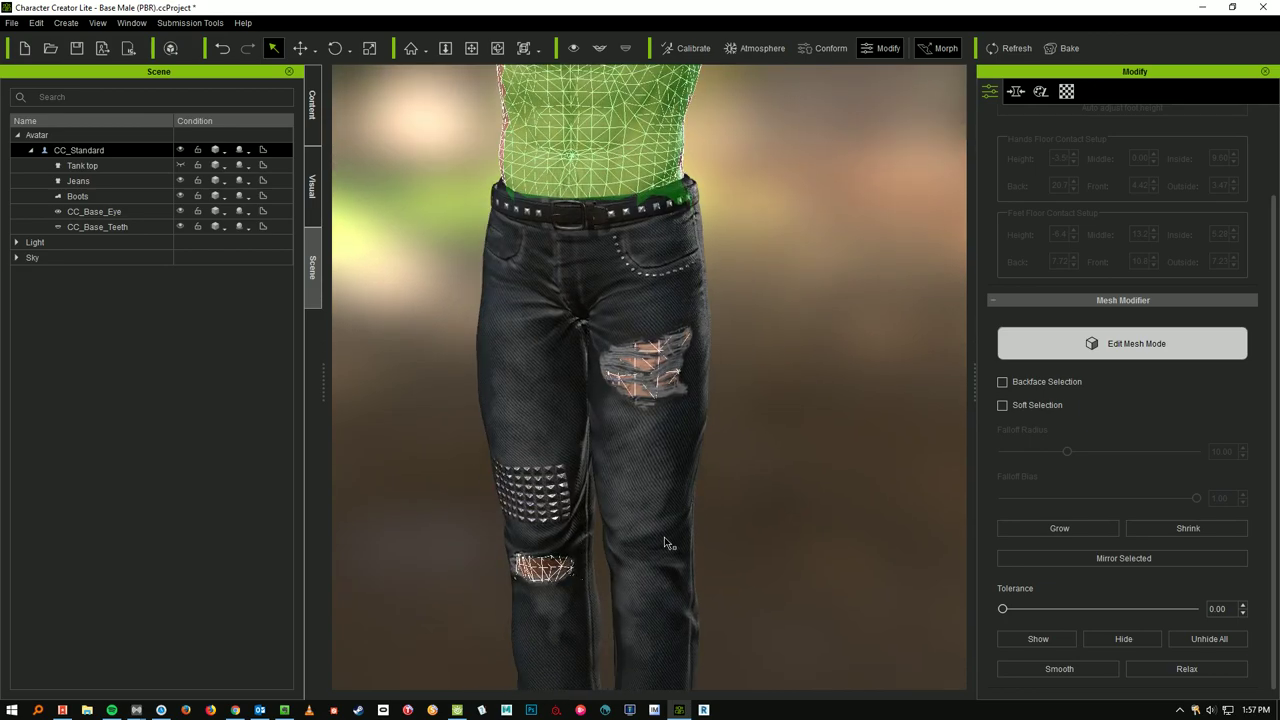
left_click(180, 181)
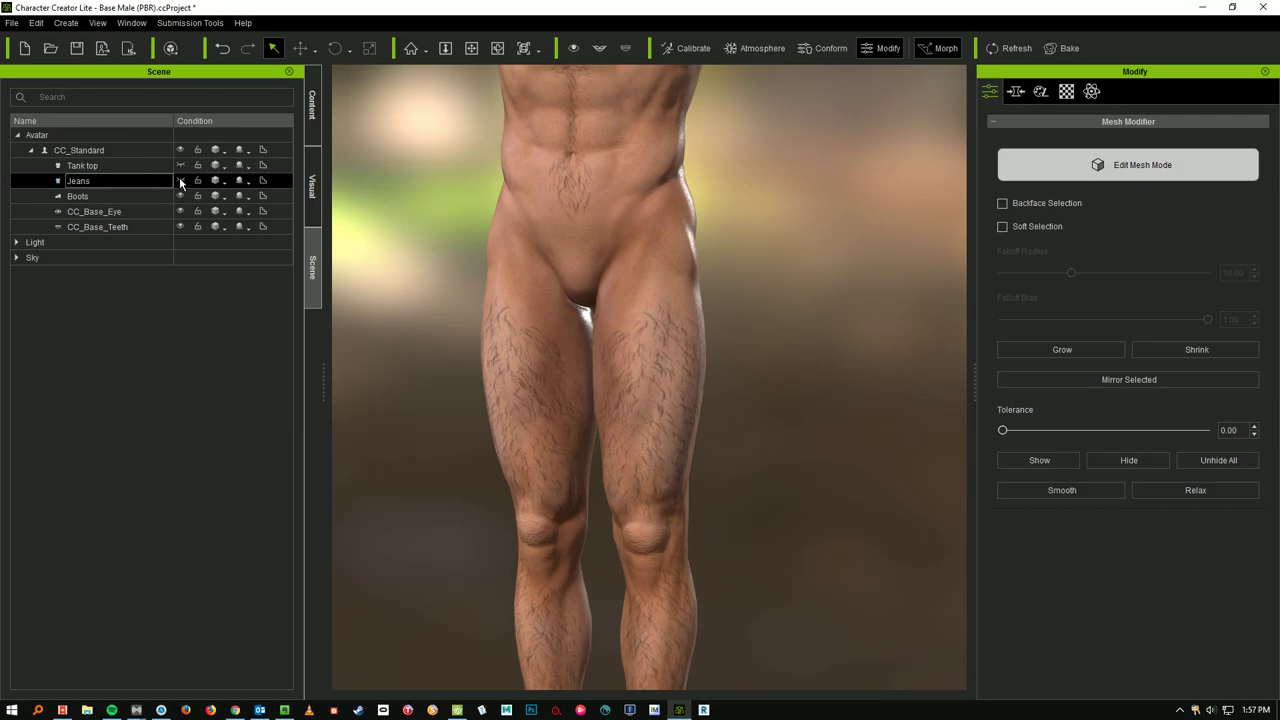
left_click(513, 267)
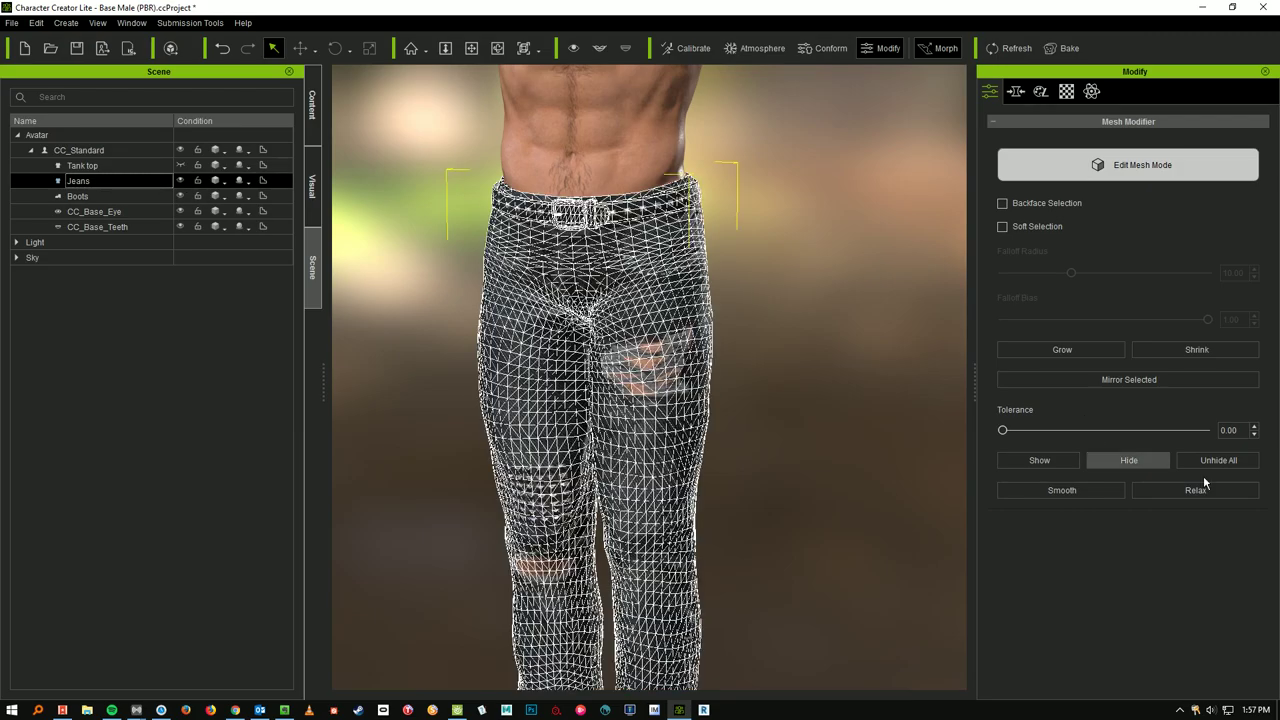
left_click(1240, 460)
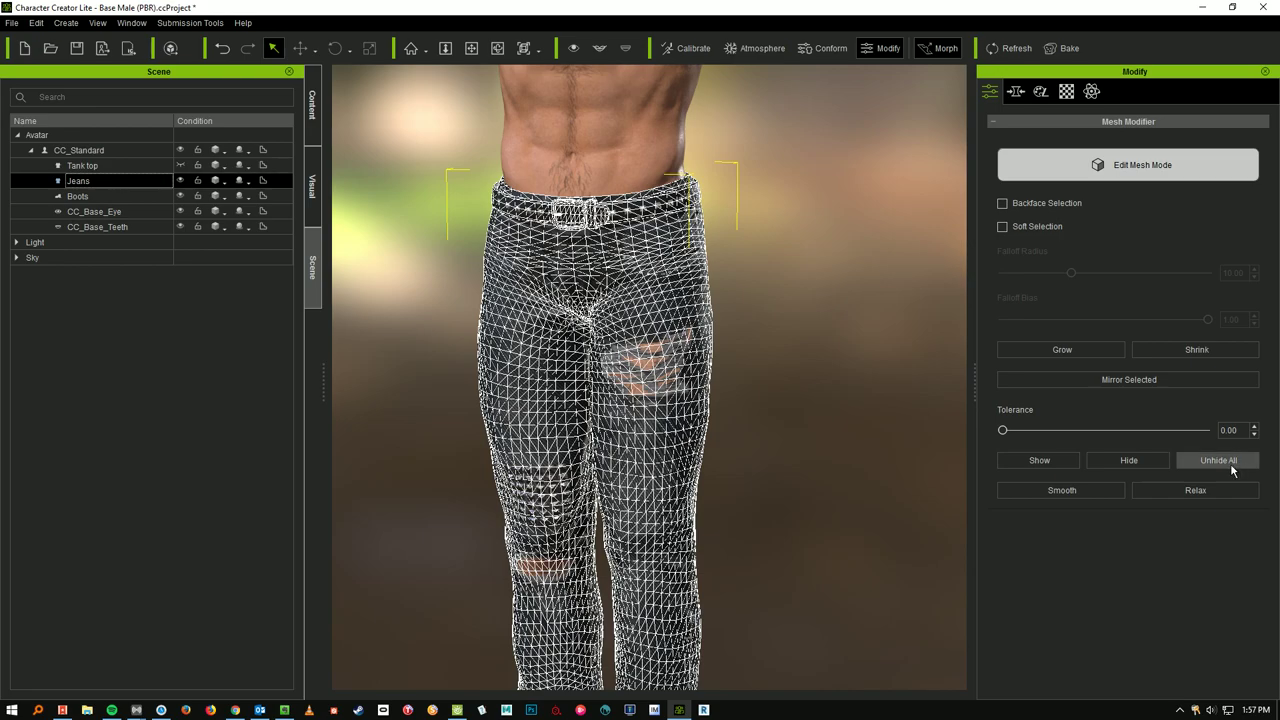
Undo the jeans visibility changes, the unhiding of all mesh, and the last reveal of the front torso polygons.
left_click(36, 22)
key("Escape")
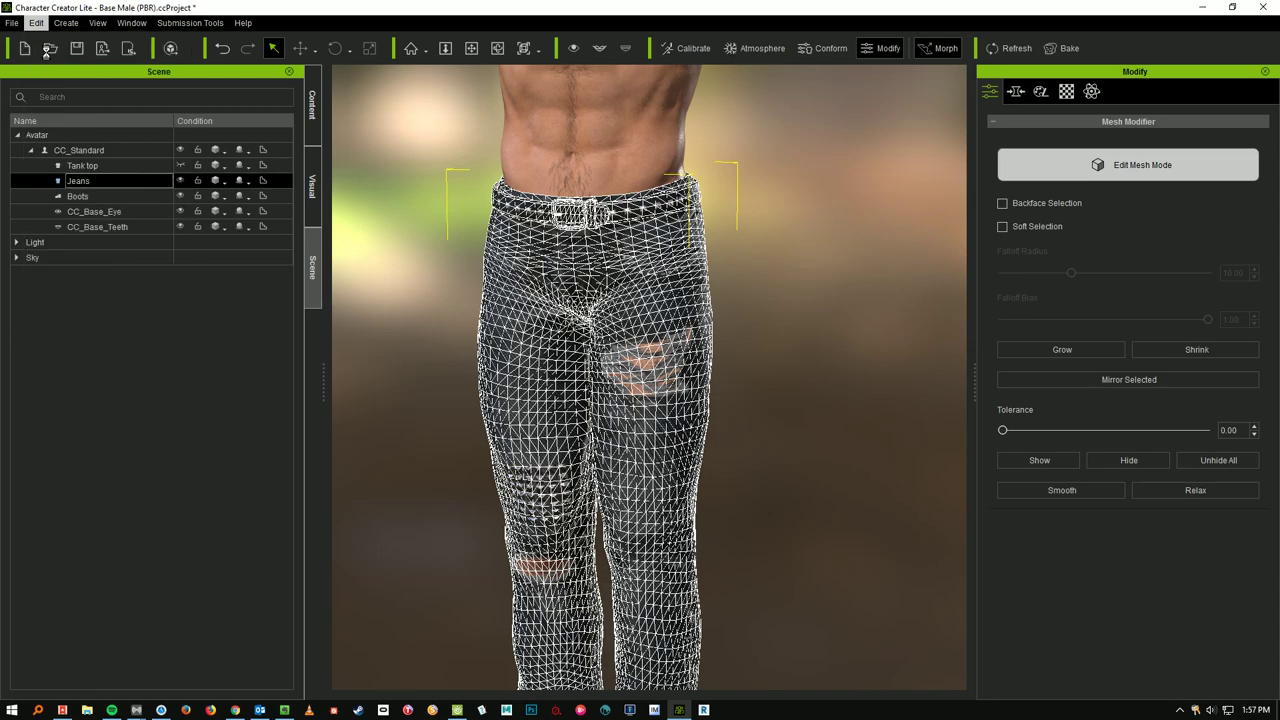
left_click(36, 22)
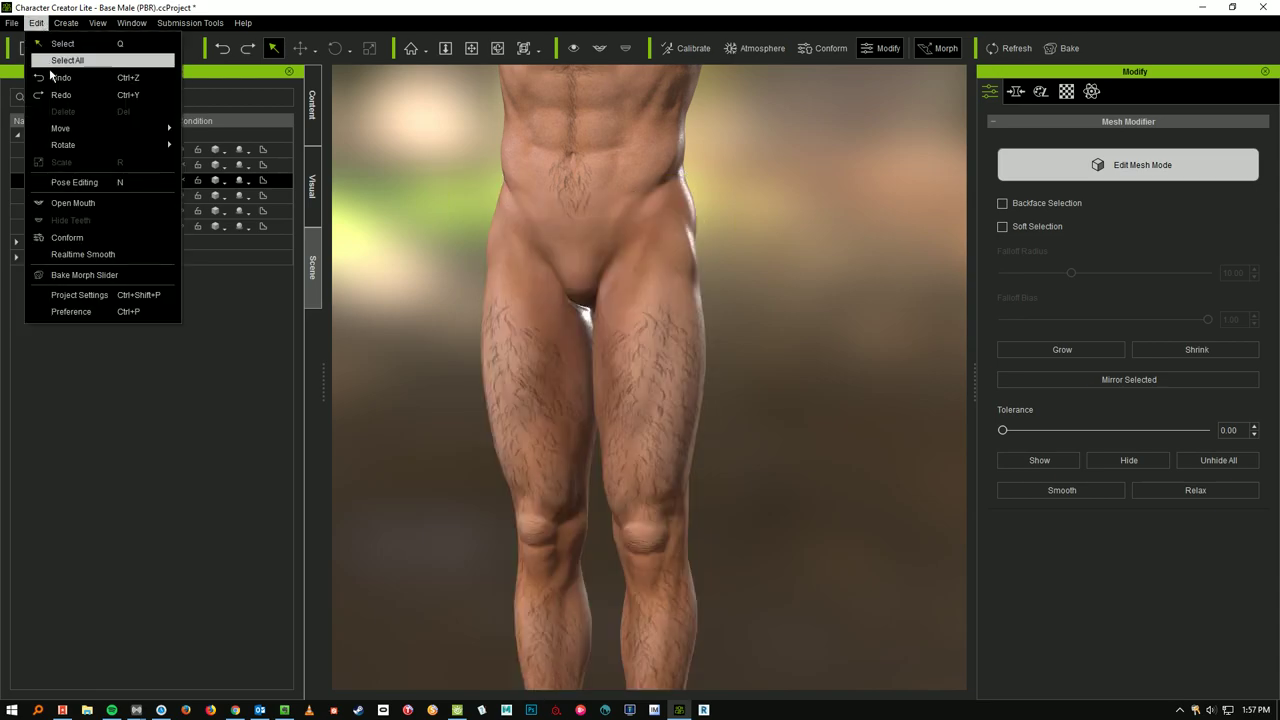
left_click(58, 77)
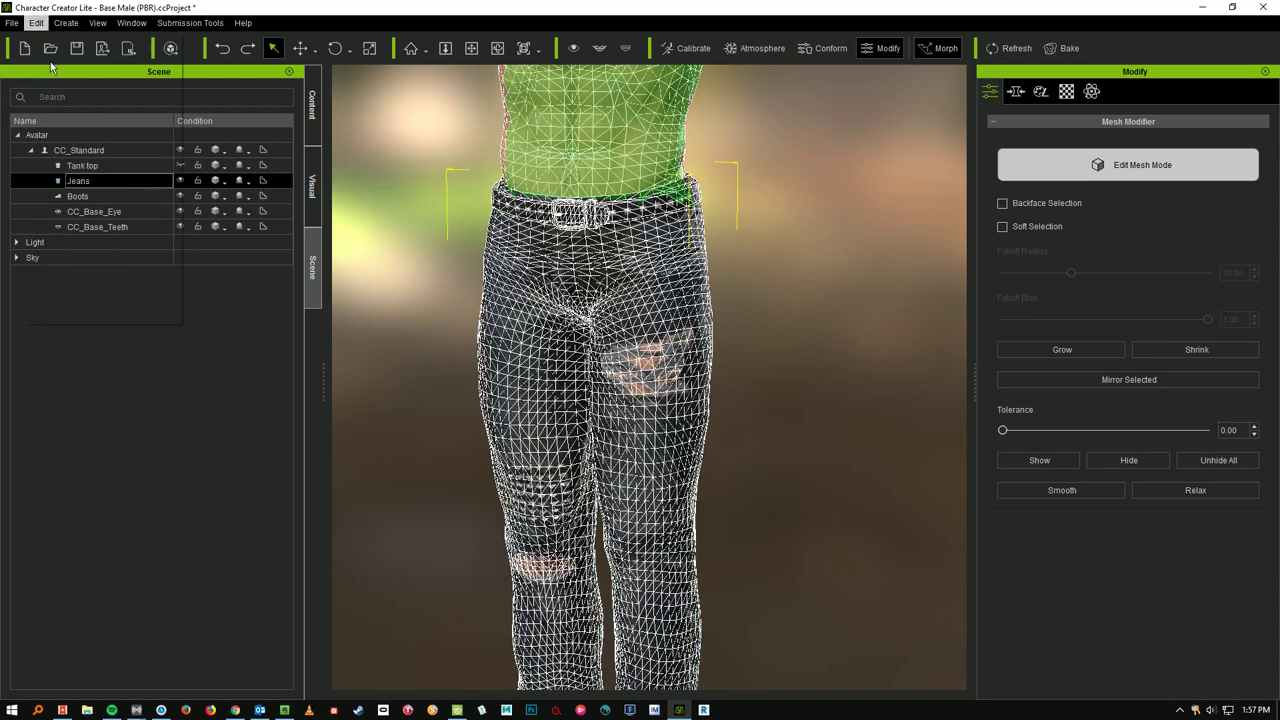
left_click(36, 22)
left_click(36, 23)
left_click(40, 22)
left_click(42, 22)
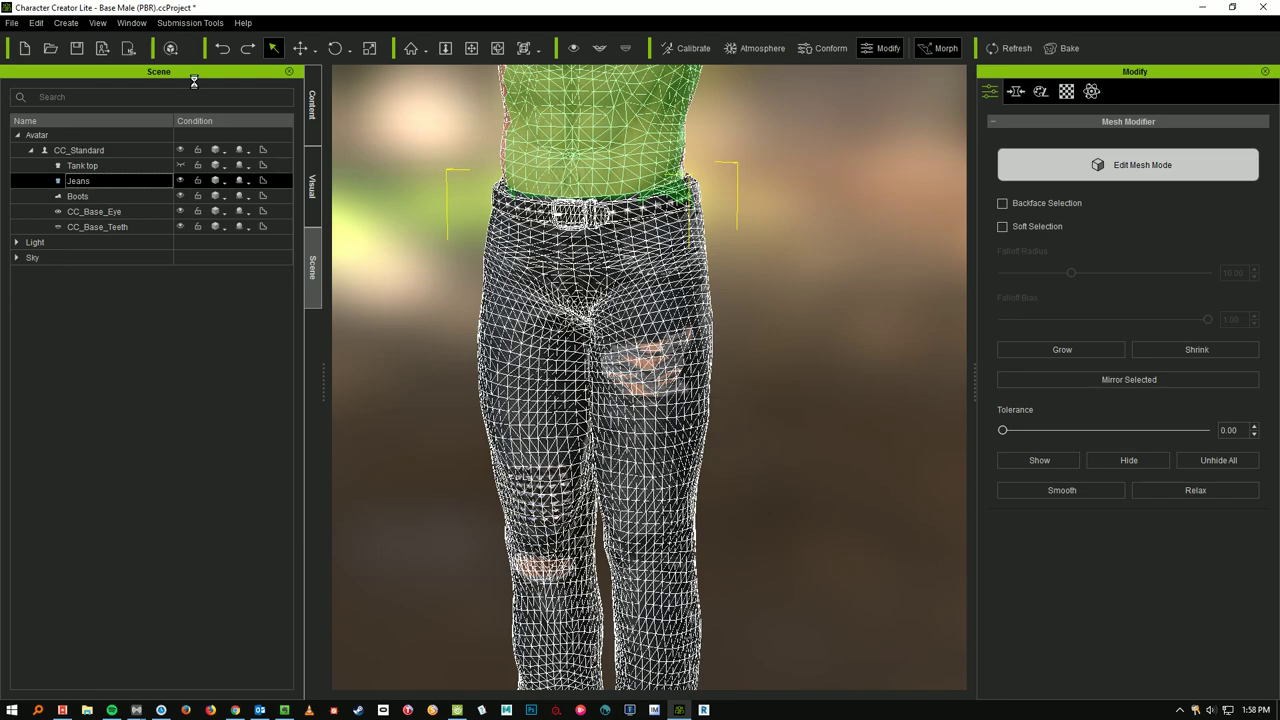
key("ctrl+y")
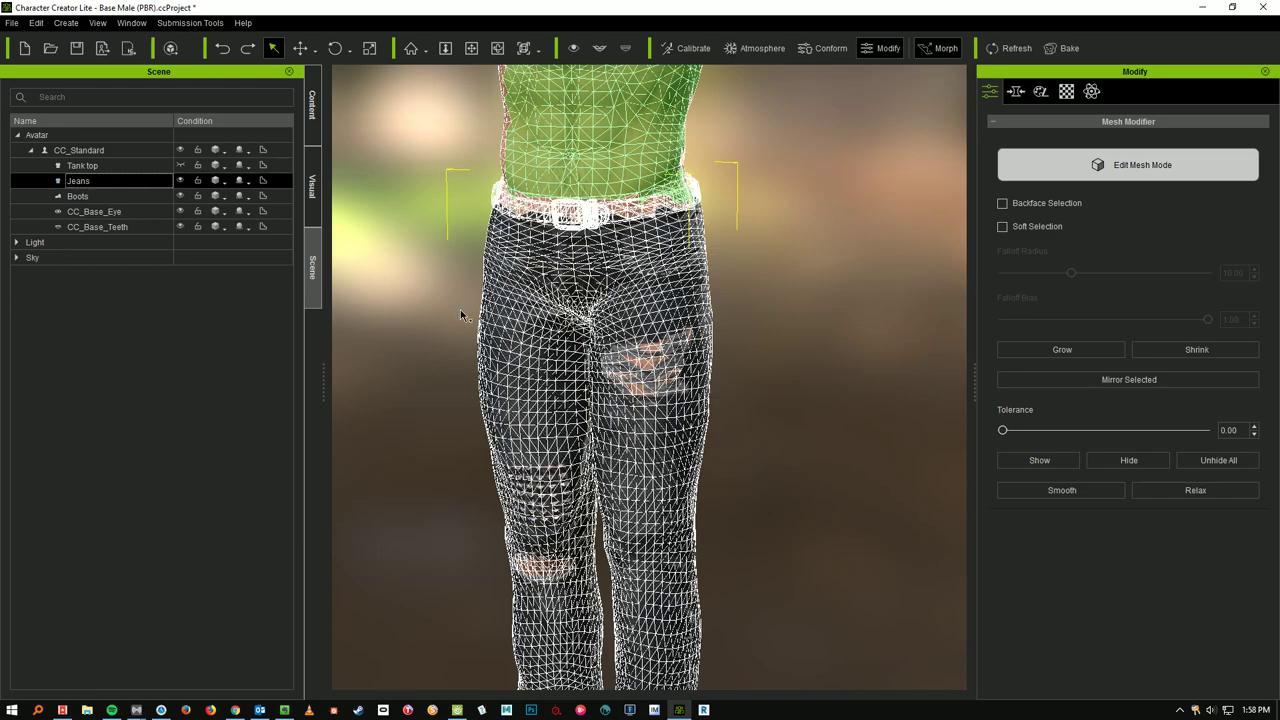
left_click(36, 22)
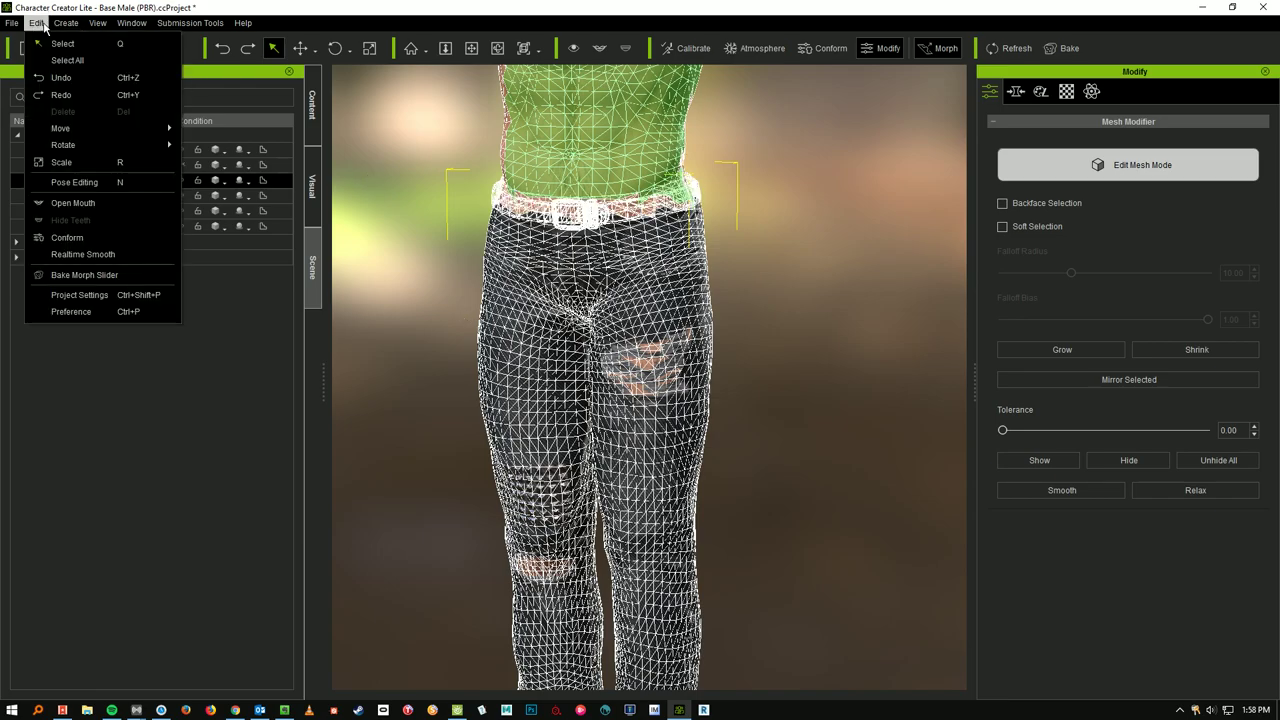
left_click(64, 79)
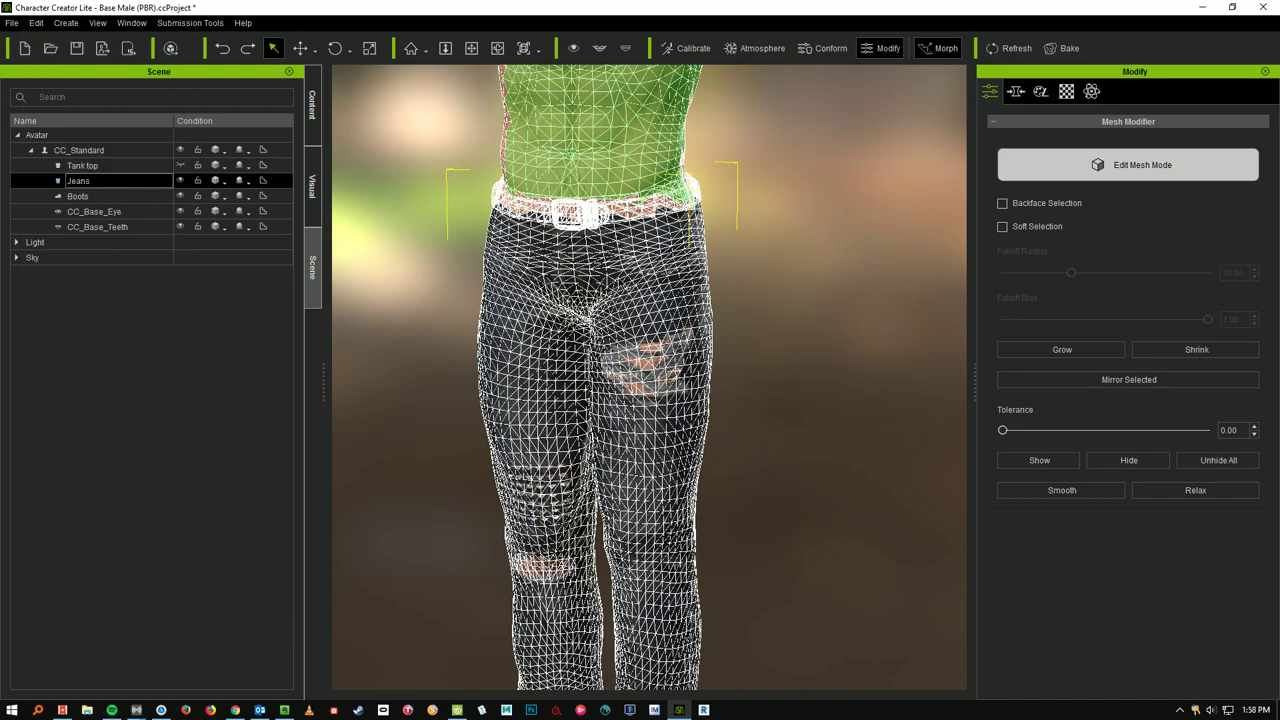
Temporarily hide the jeans and examine which body polygons are hidden around the torso, hips and legs.
left_click(925, 291)
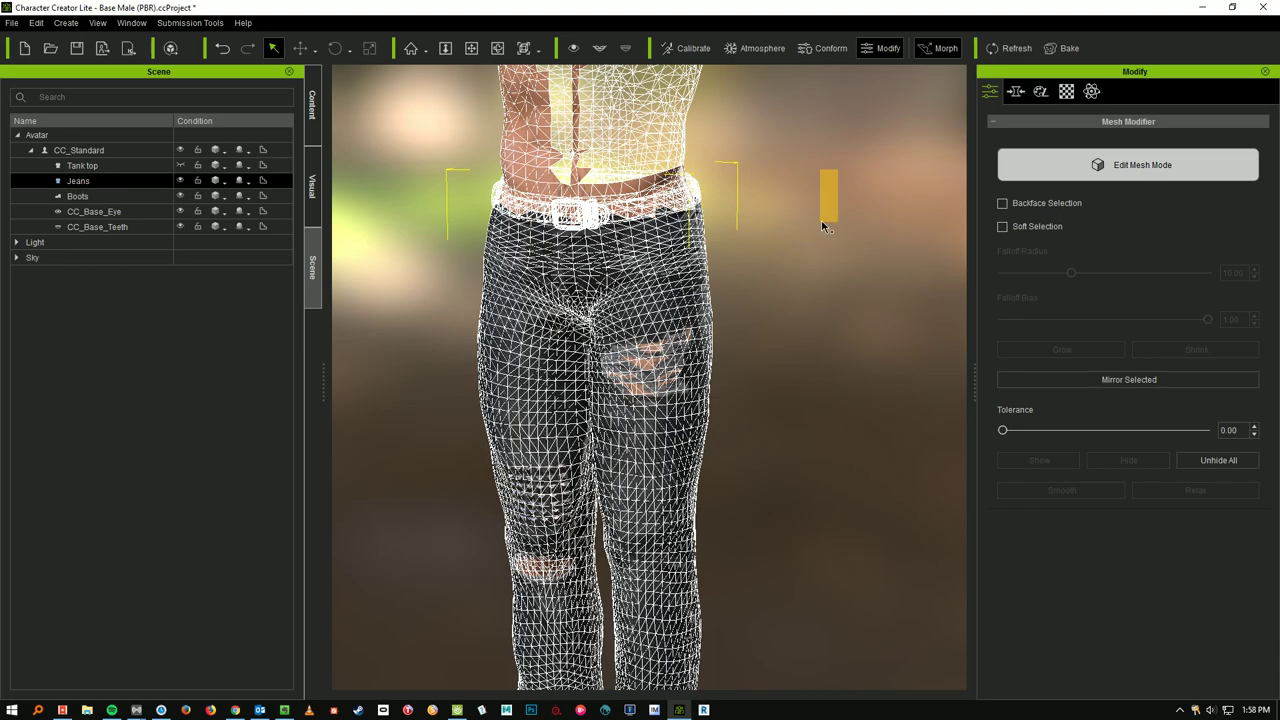
middle_click_drag(797, 180, 795, 366)
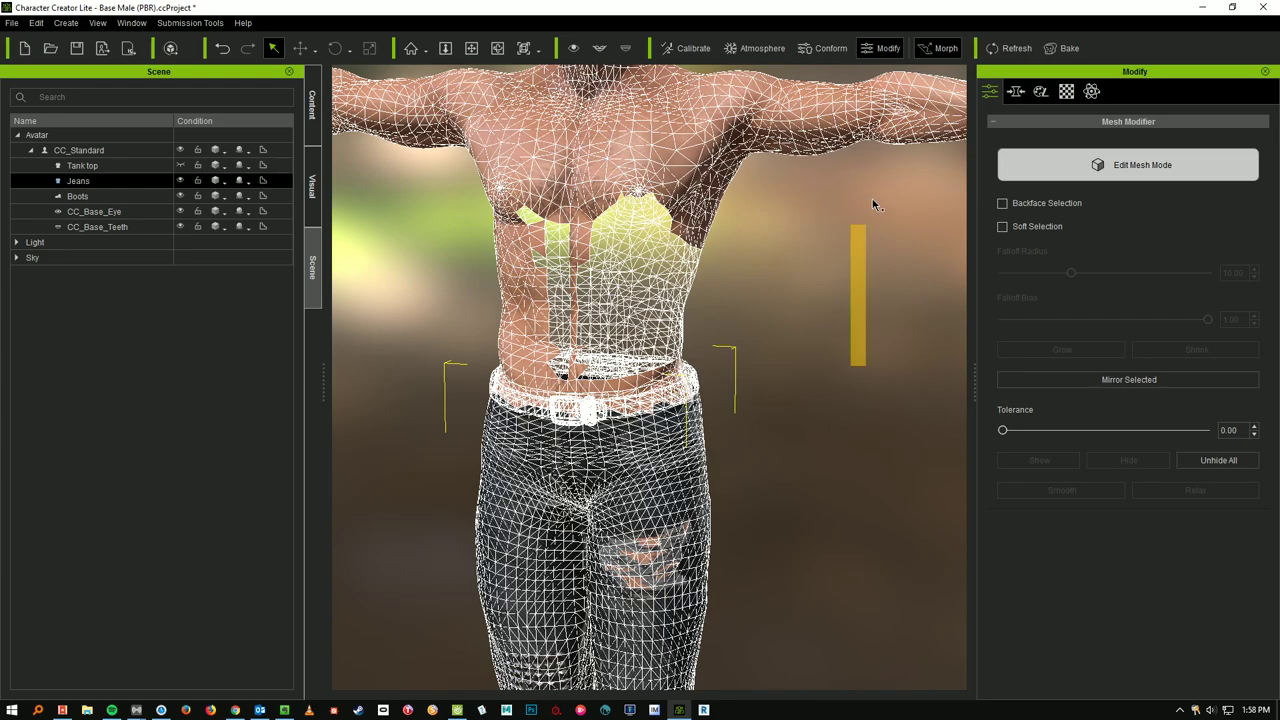
left_click(181, 181)
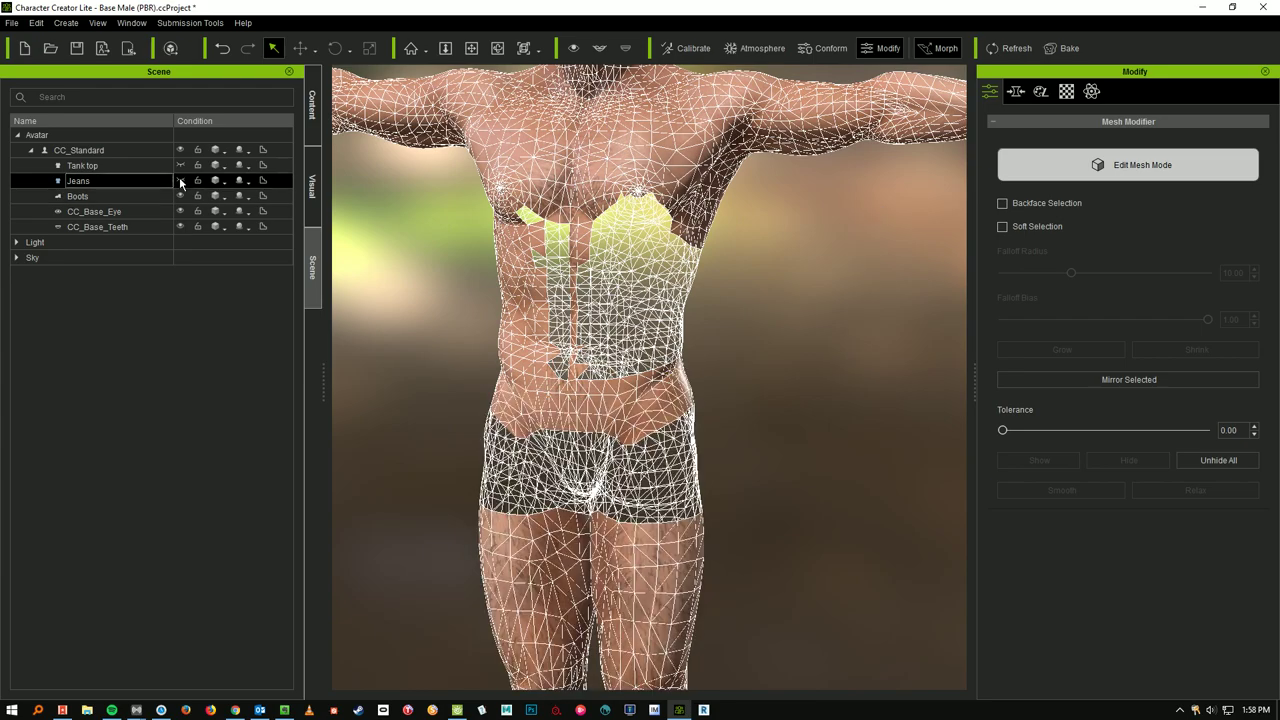
middle_click_drag(814, 400, 866, 184)
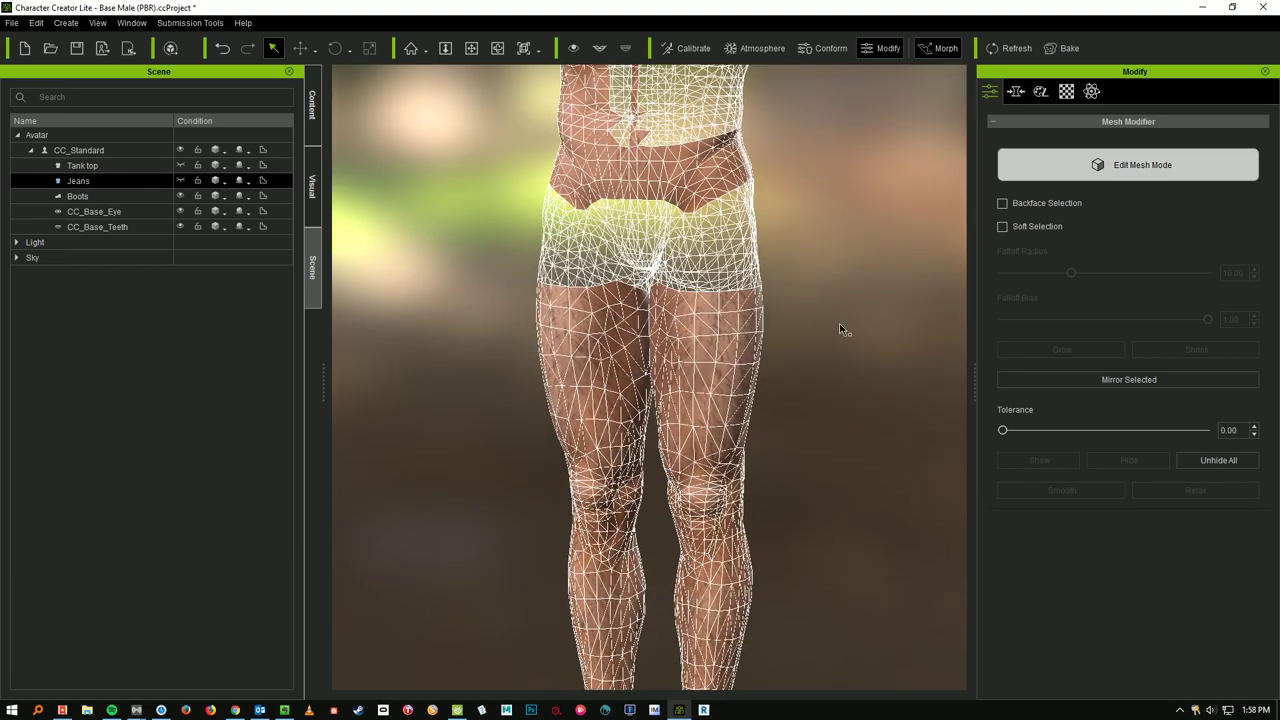
middle_click_drag(840, 329, 812, 272)
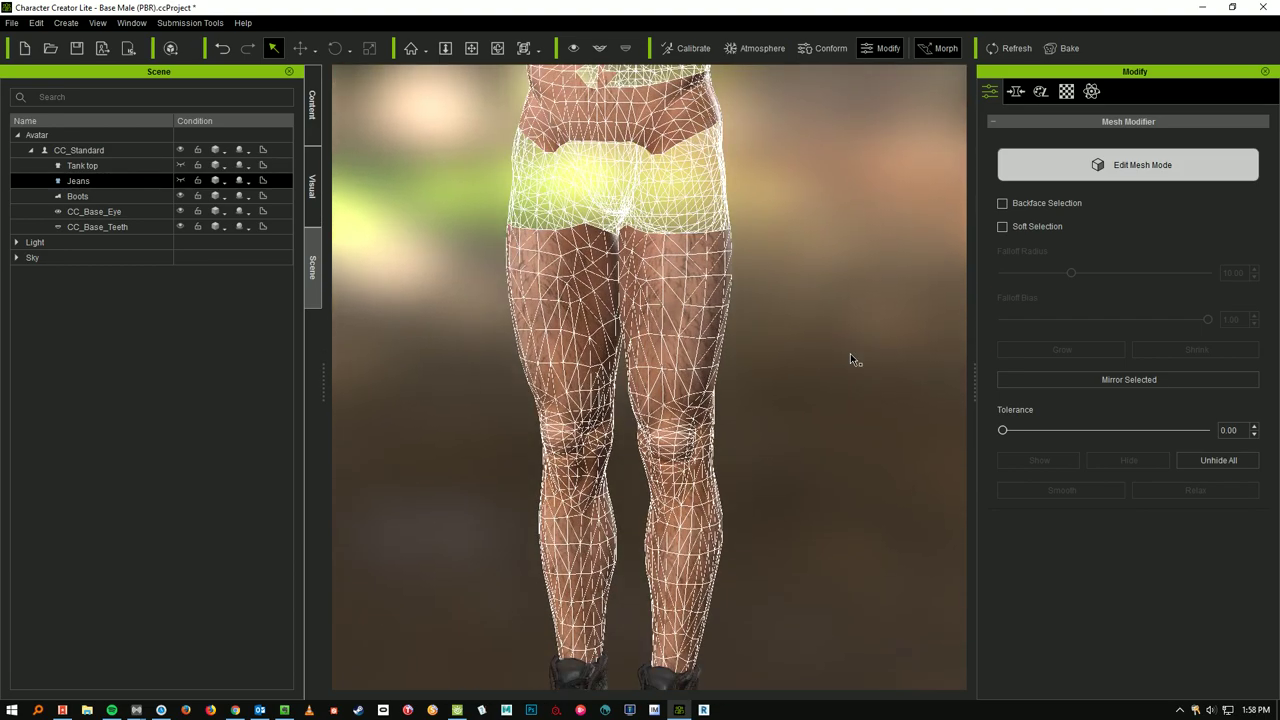
right_click_drag(850, 353, 929, 409)
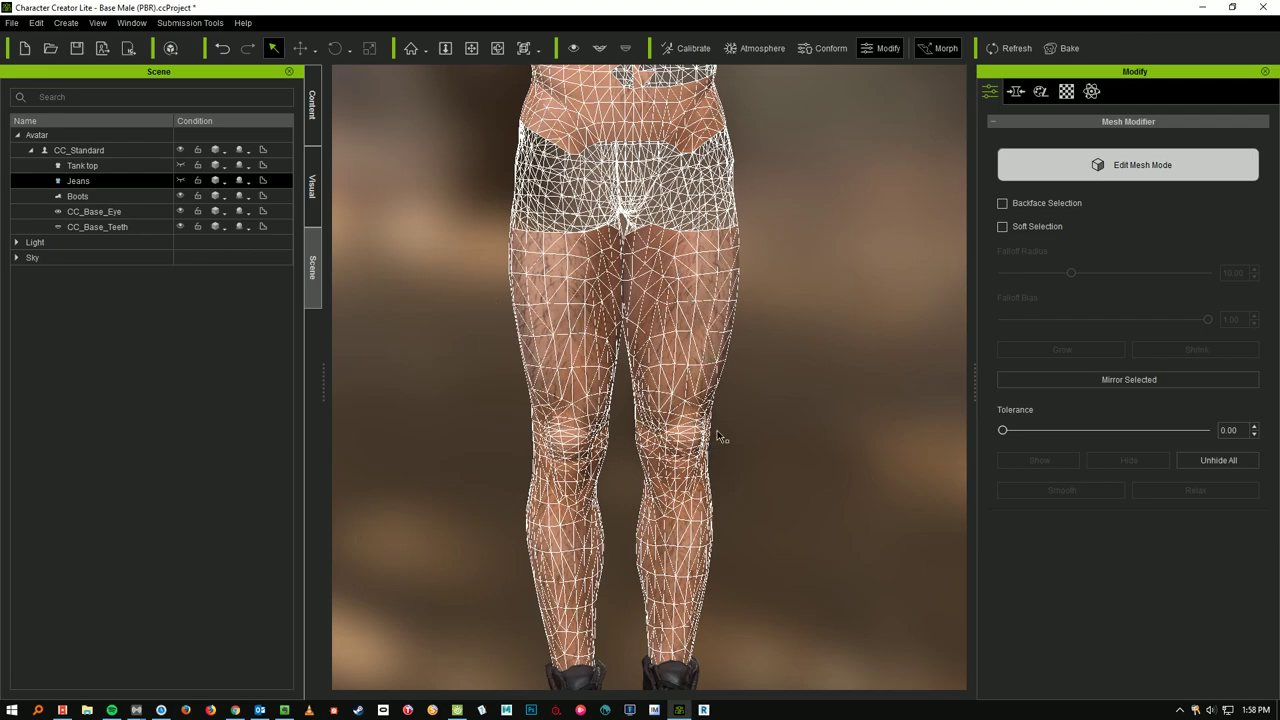
middle_click_drag(749, 463, 706, 430)
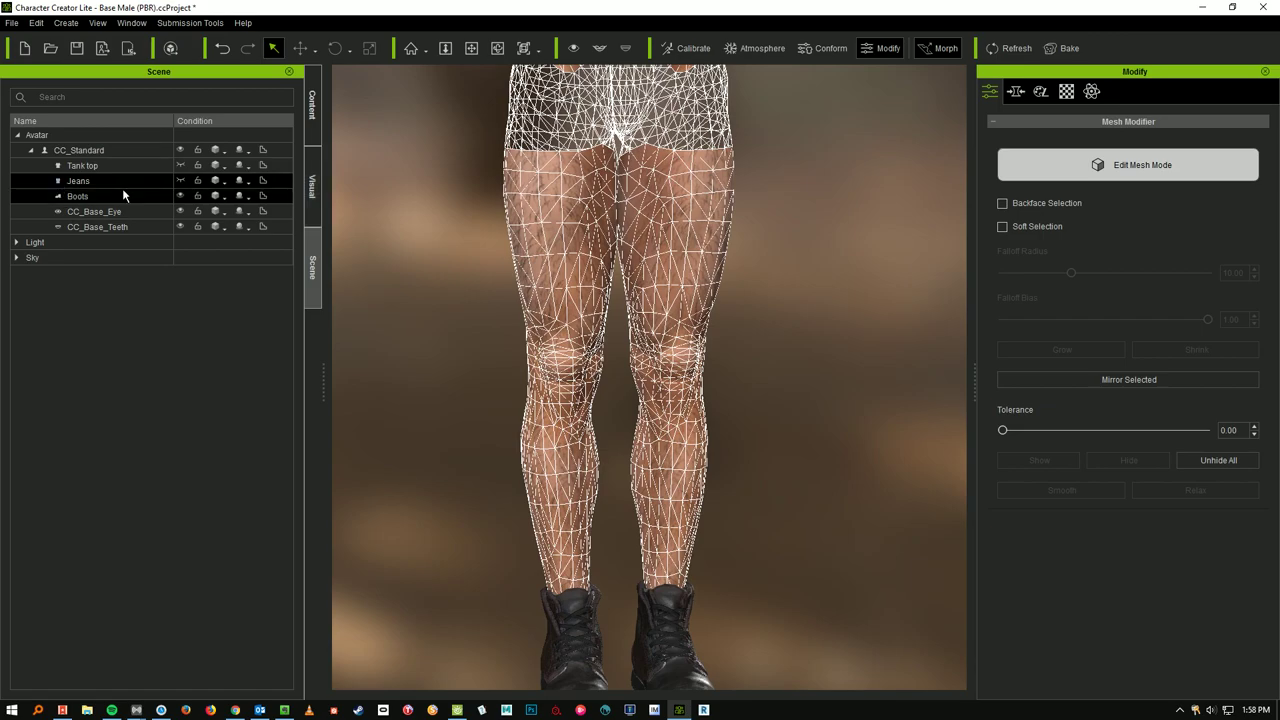
left_click(180, 181)
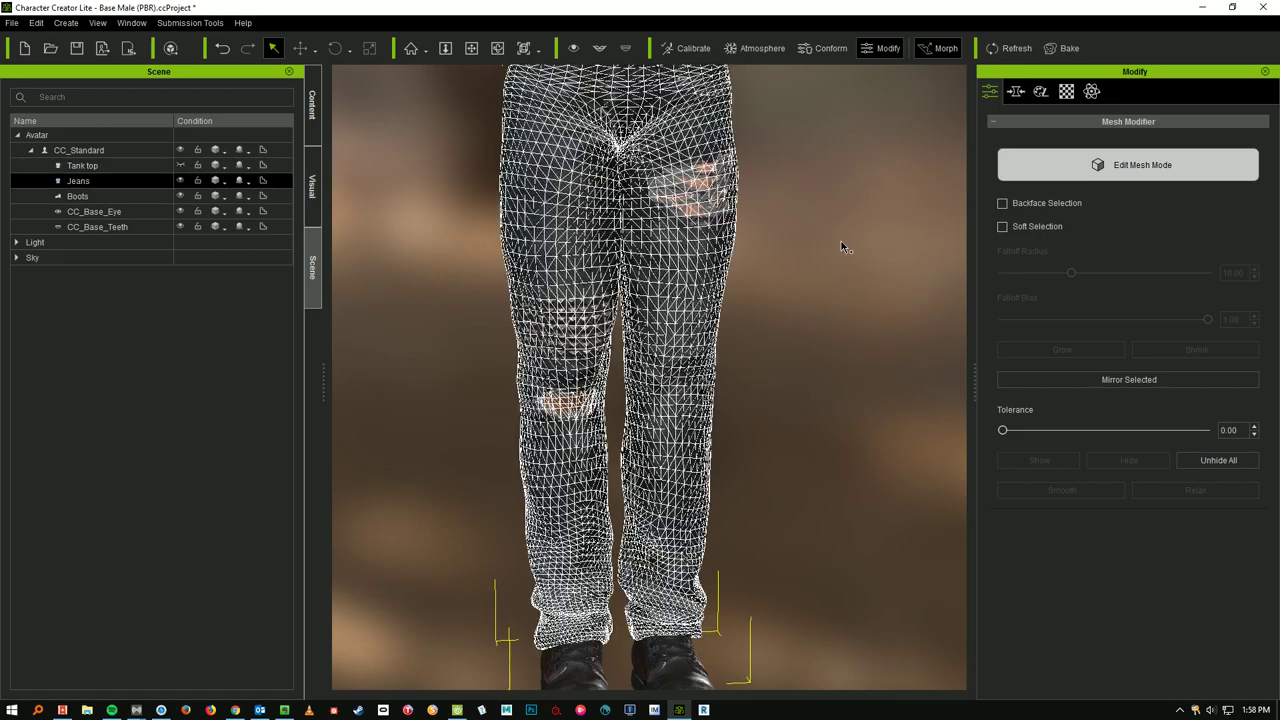
right_click_drag(841, 246, 783, 229)
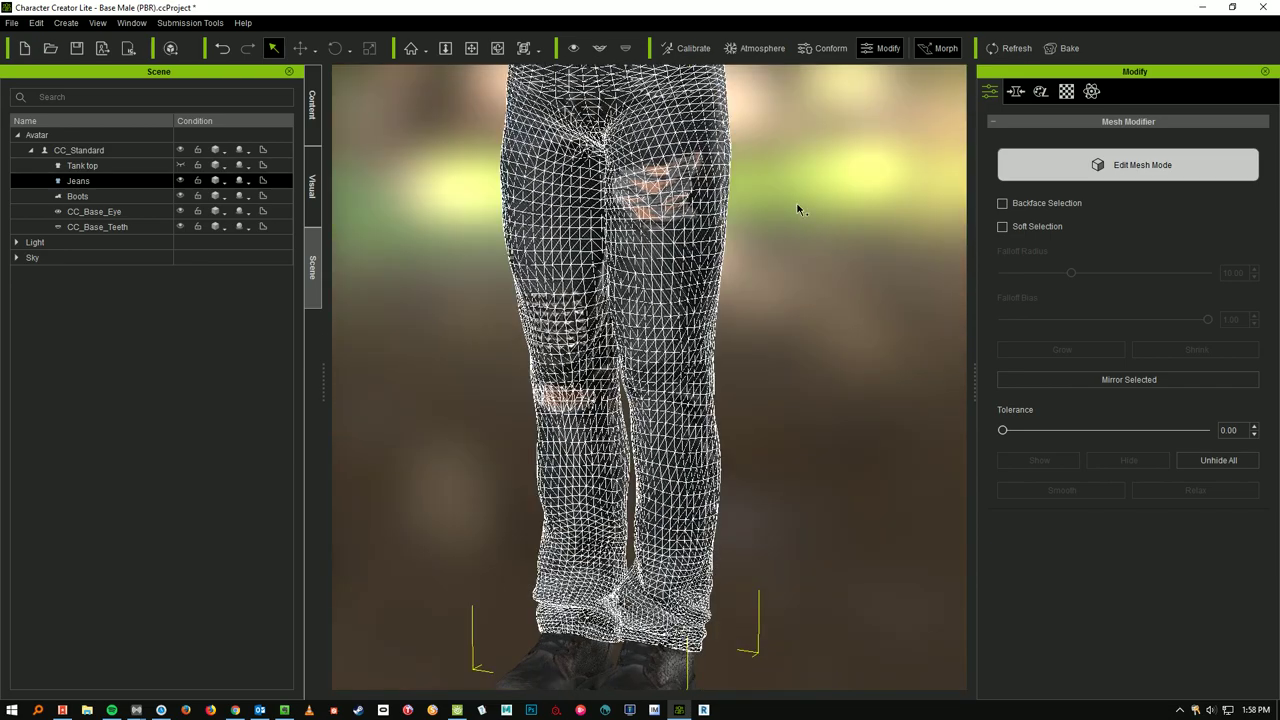
left_click_drag(797, 204, 781, 481)
Review the Conform Clothing collision and outfit settings for the jeans, close them, and examine the jeans from the front.
left_click(832, 48)
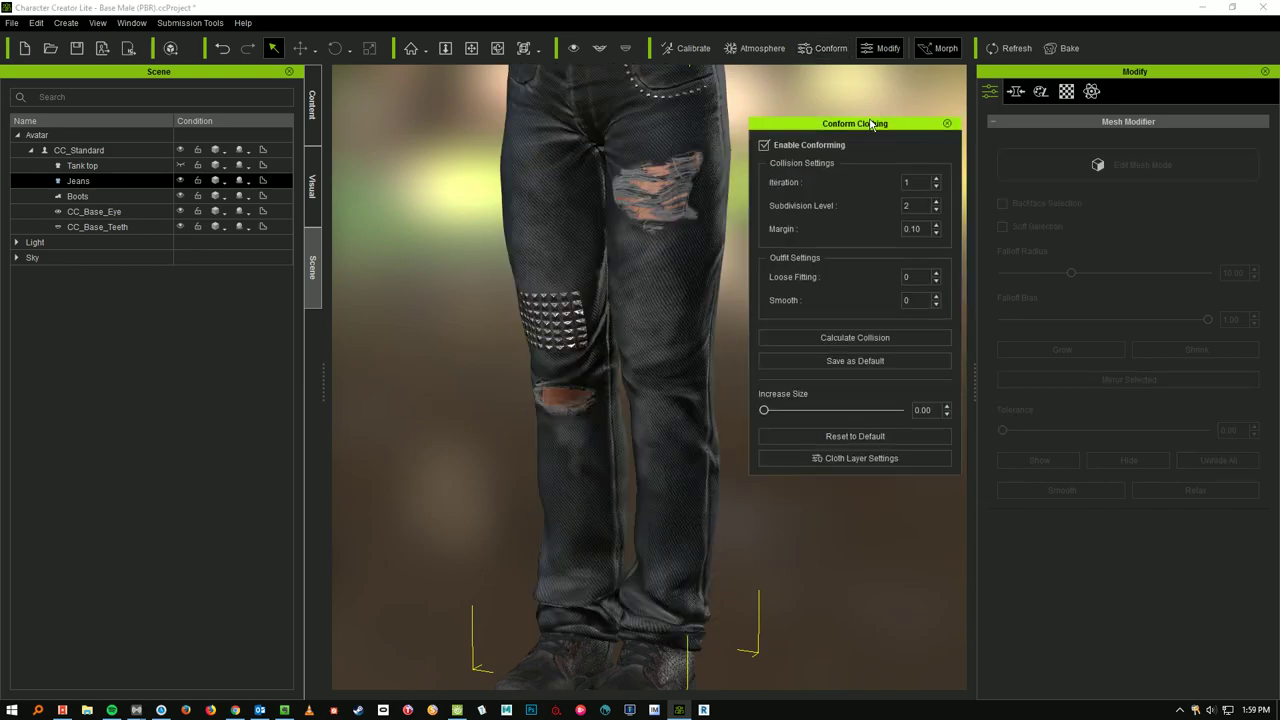
left_click(849, 330)
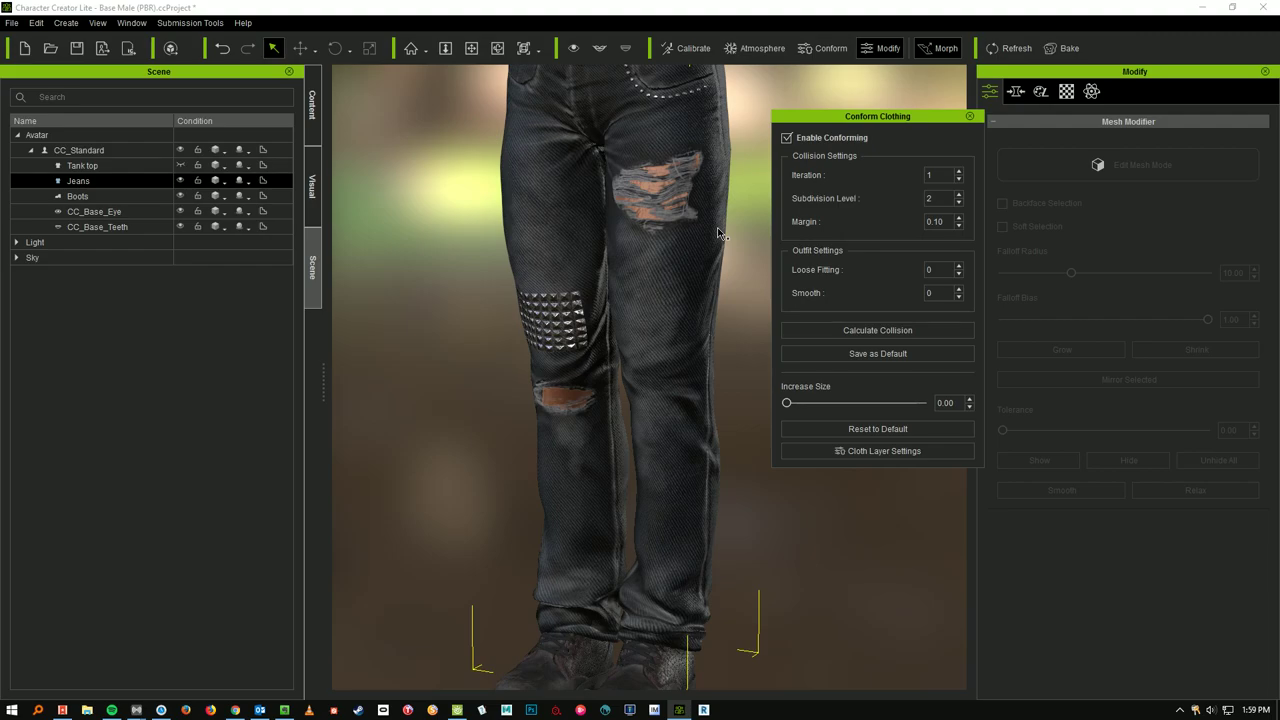
double_click(92, 182)
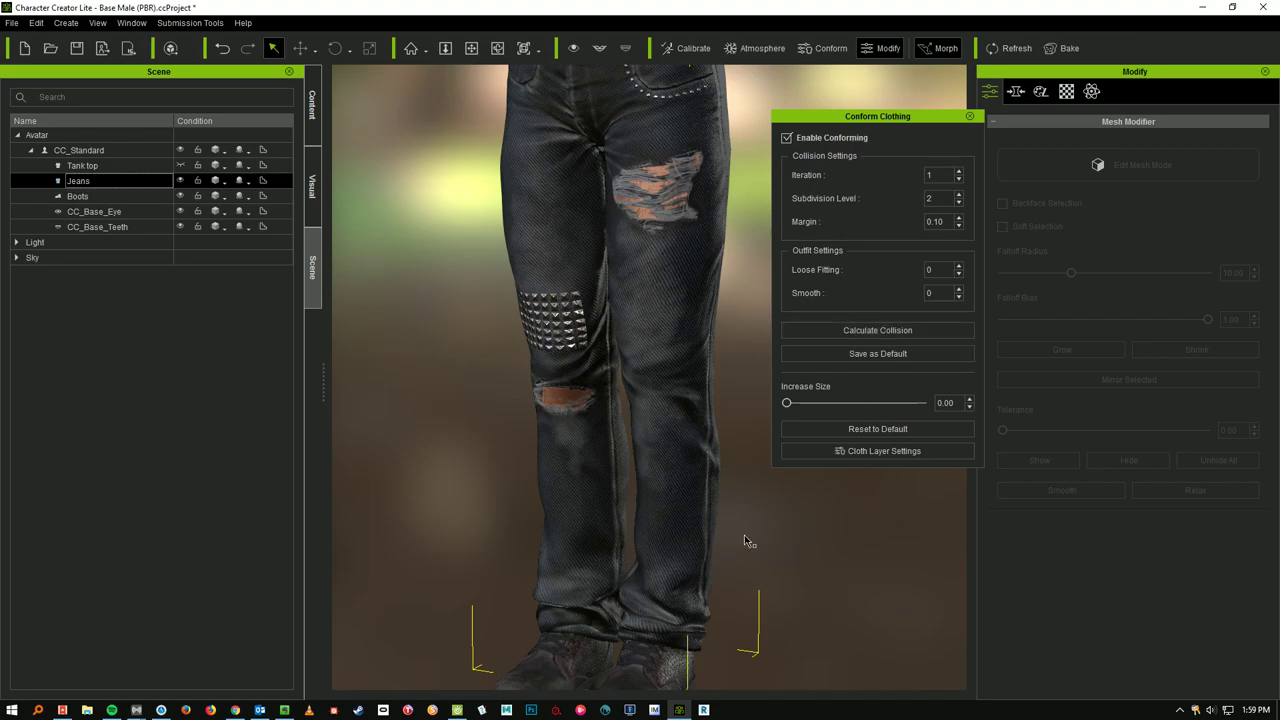
left_click(969, 116)
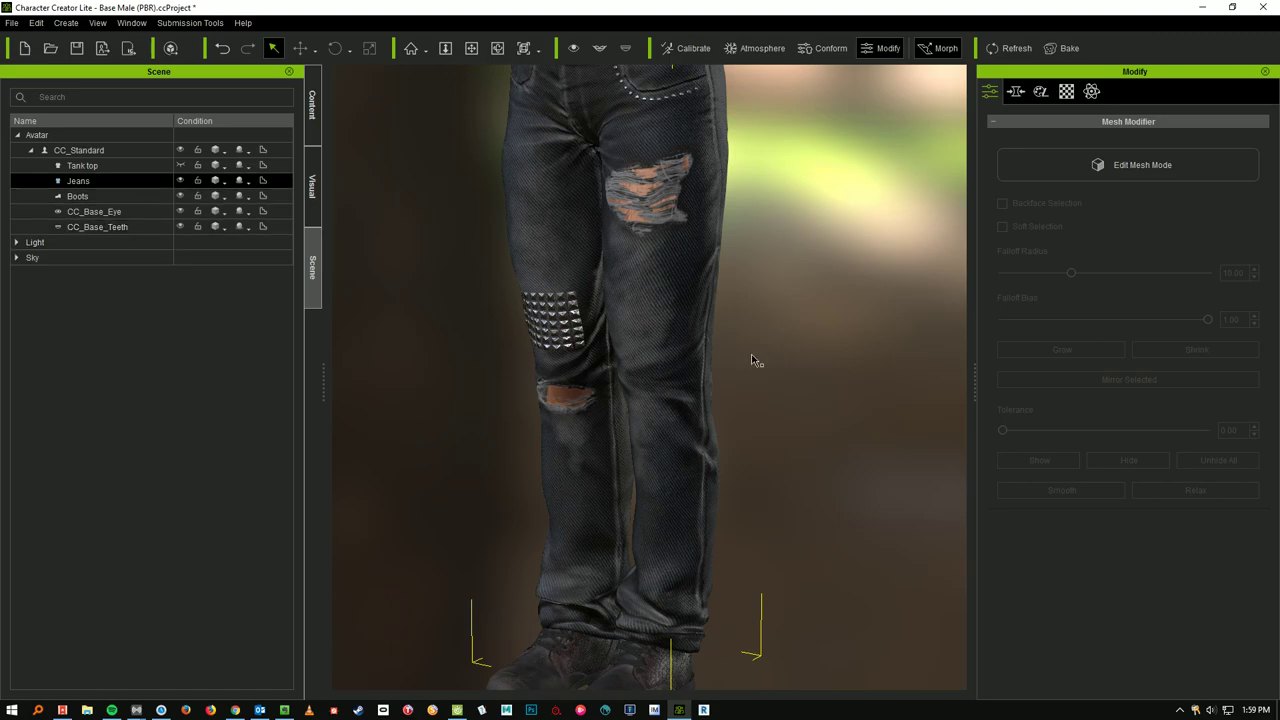
right_click_drag(690, 285, 746, 240)
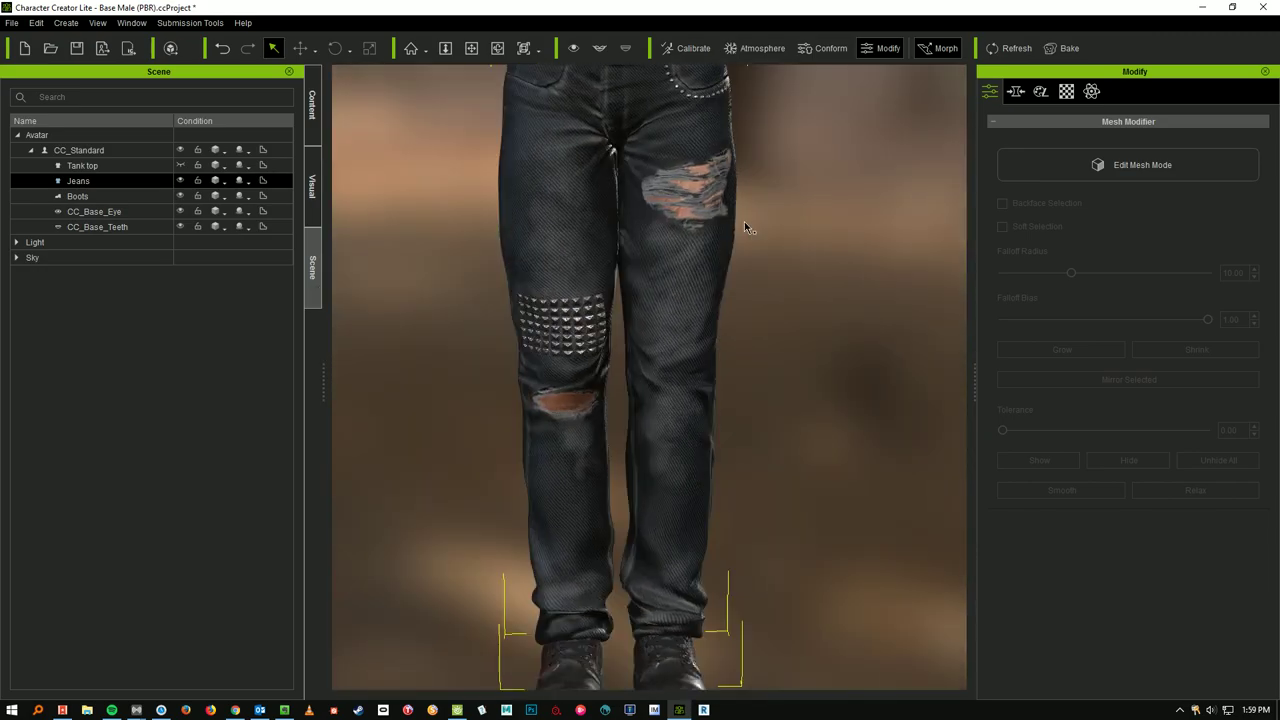
Unhide all of the CC_Standard body's mesh in Edit Mesh Mode, then select the tank top and check the torso from behind.
mouse_move(756, 354)
middle_mouse_down()
mouse_move(761, 707)
mouse_move(766, 362)
mouse_move(763, 377)
middle_mouse_up()
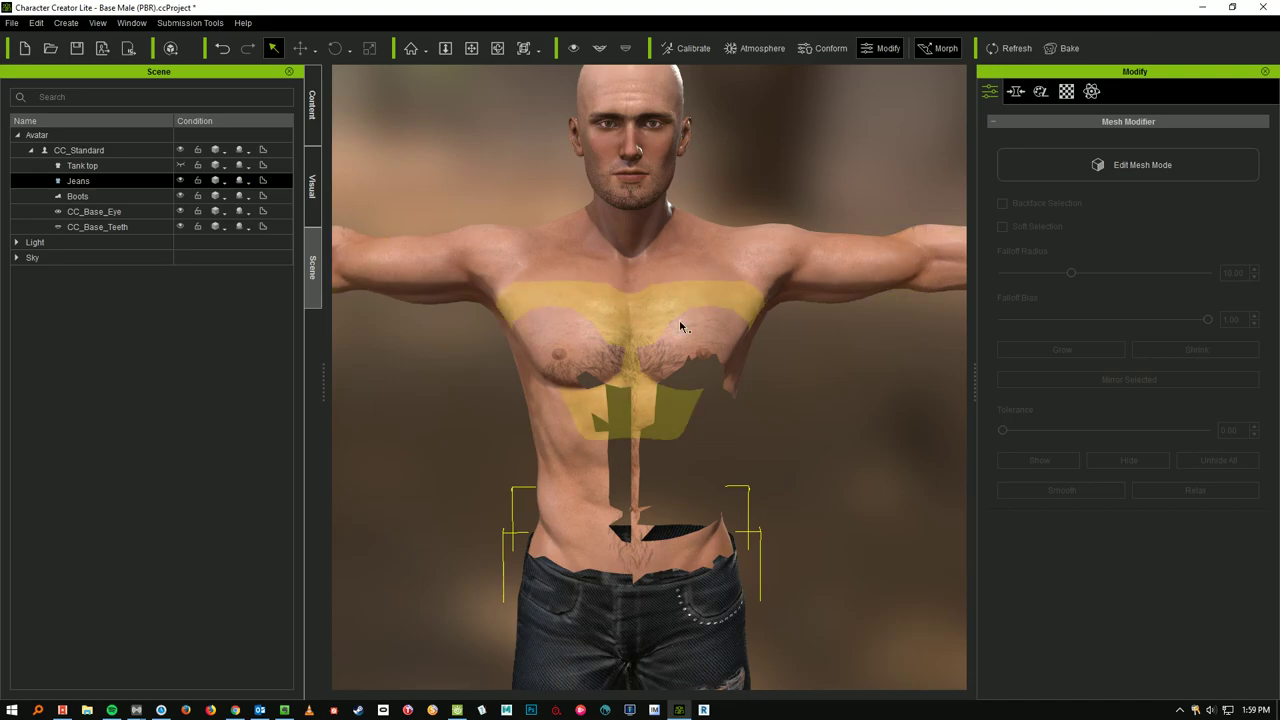
left_click(116, 155)
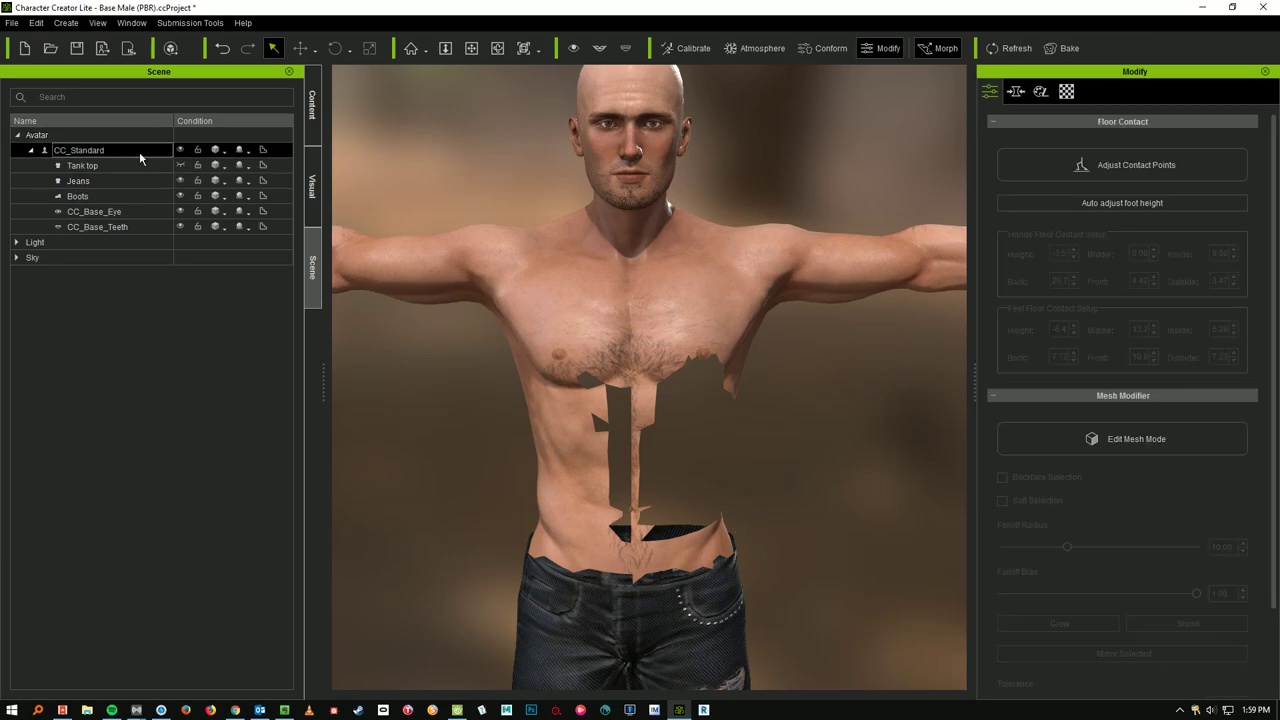
left_click(108, 163, "ctrl")
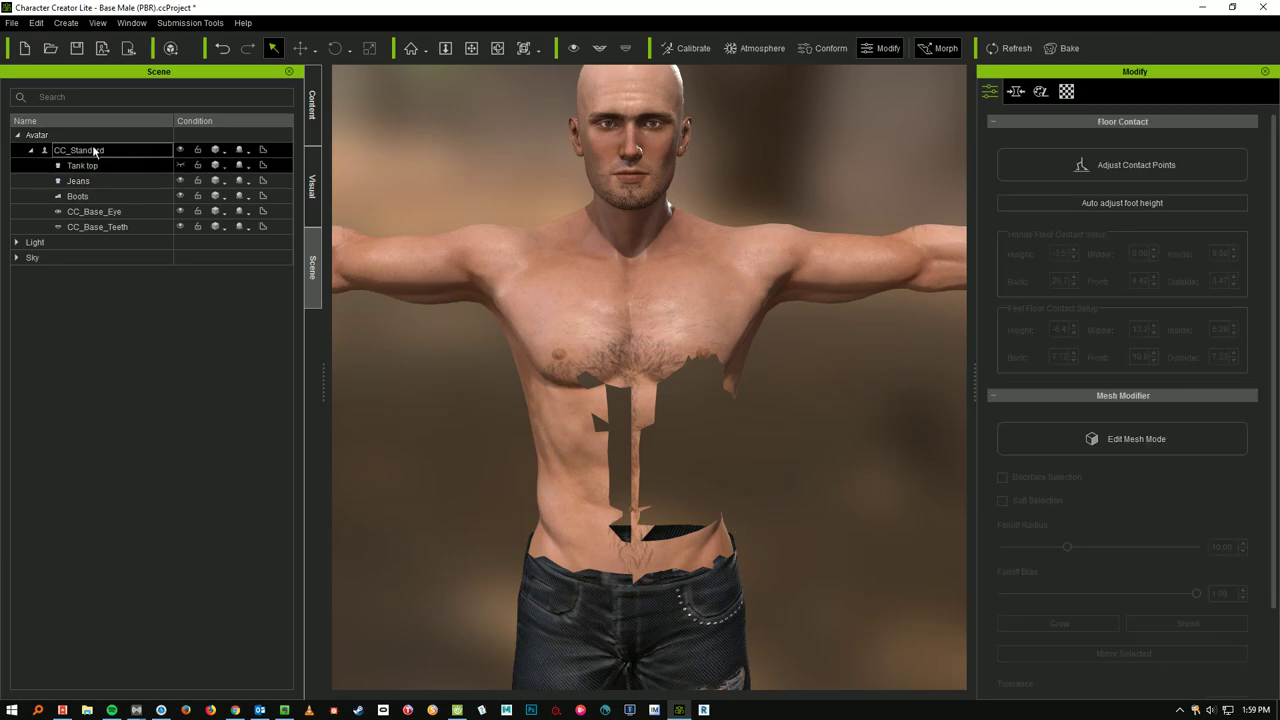
left_click(93, 150)
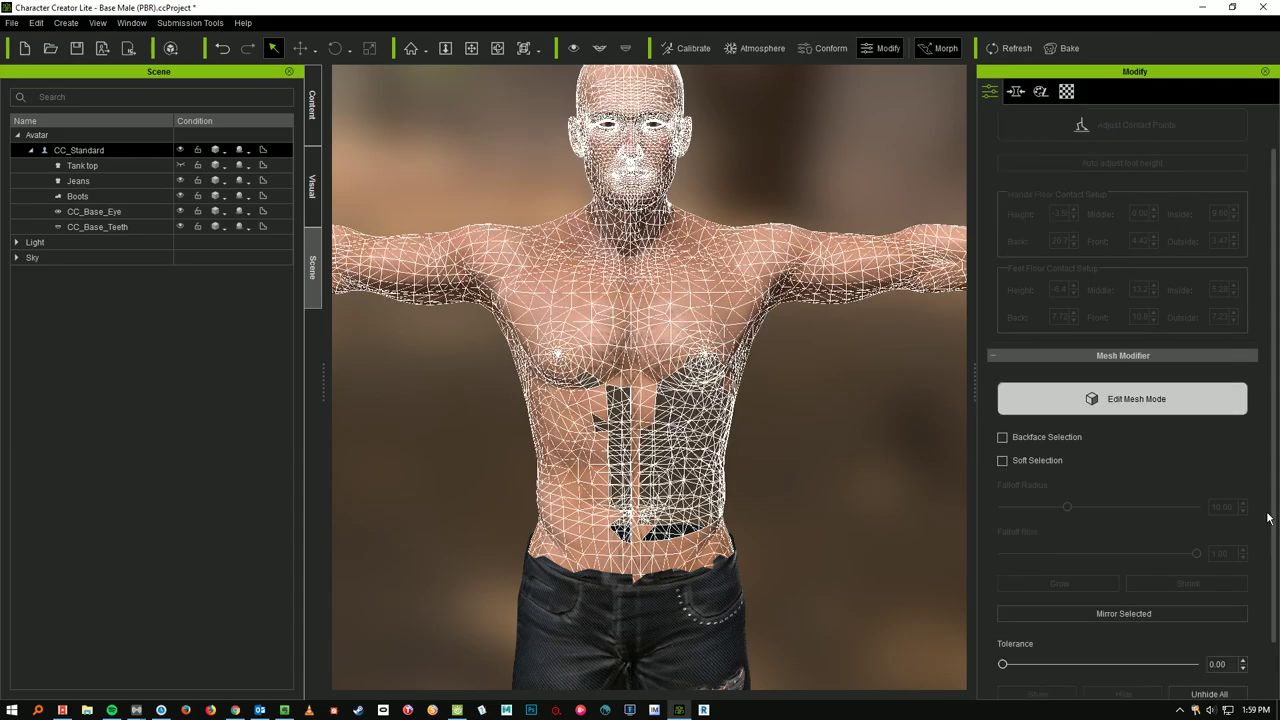
scroll(1273, 524, "down", 3)
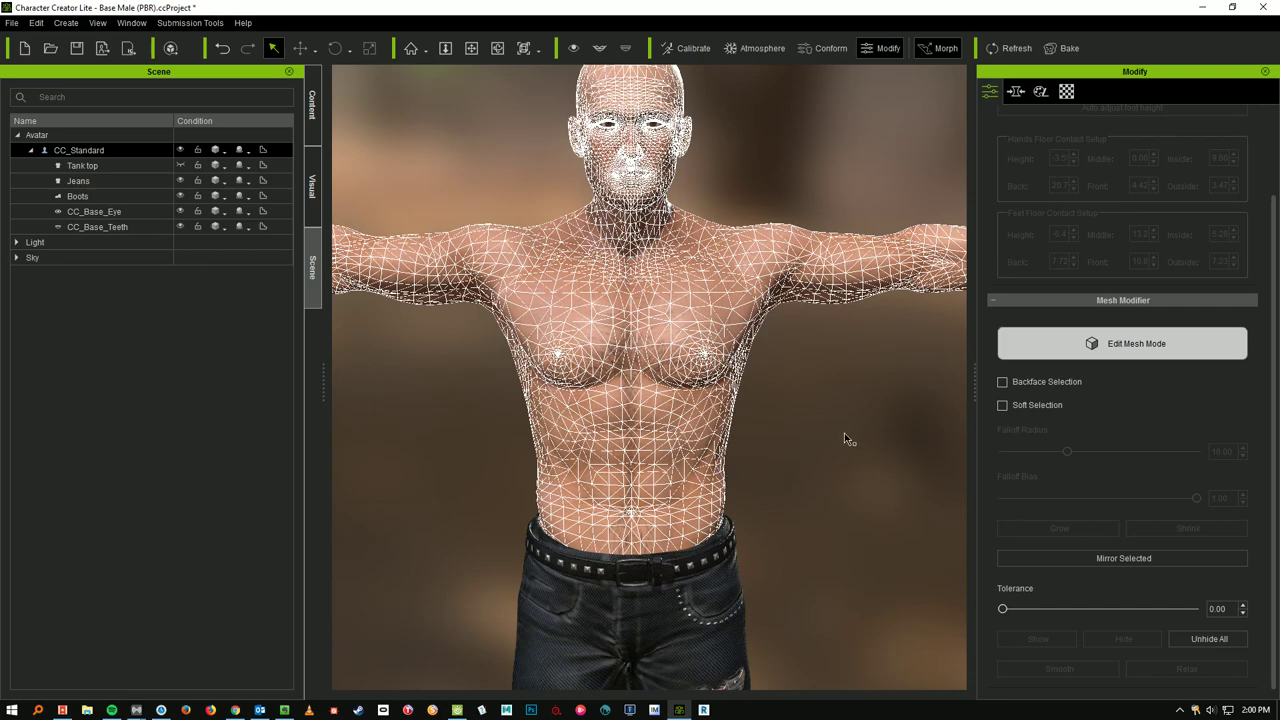
left_click(421, 278)
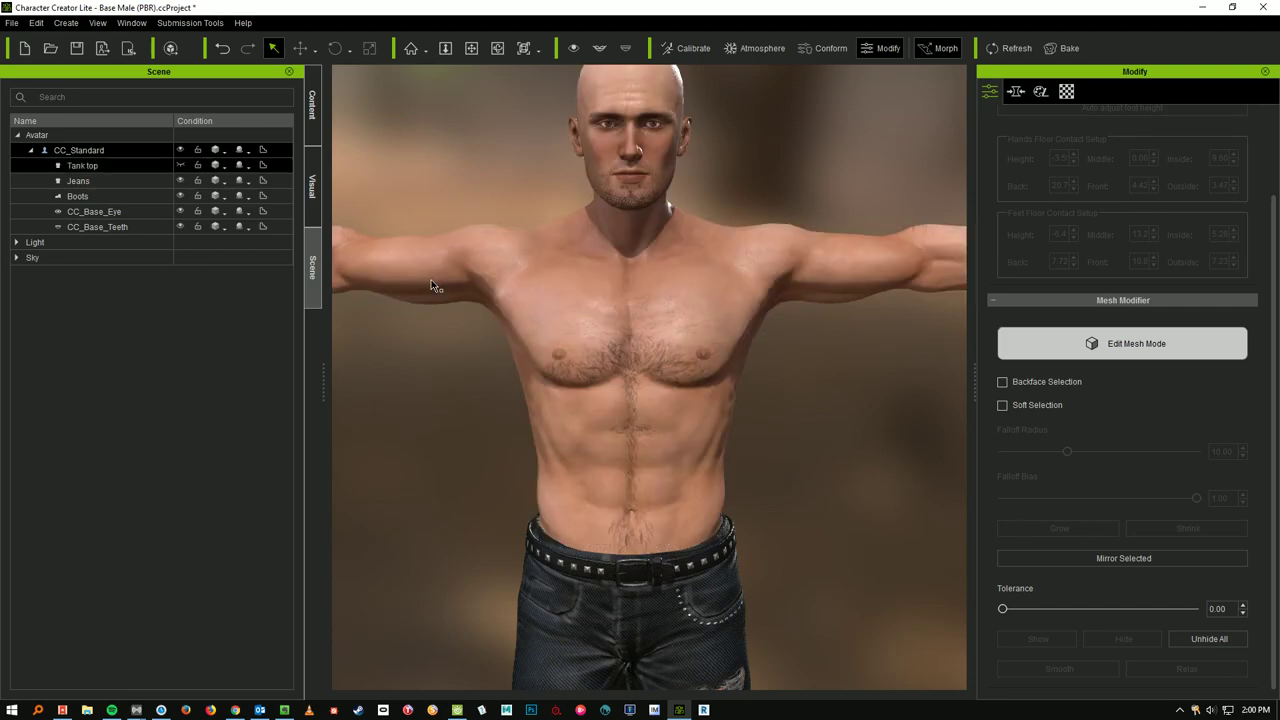
right_click_drag(682, 348, 500, 295)
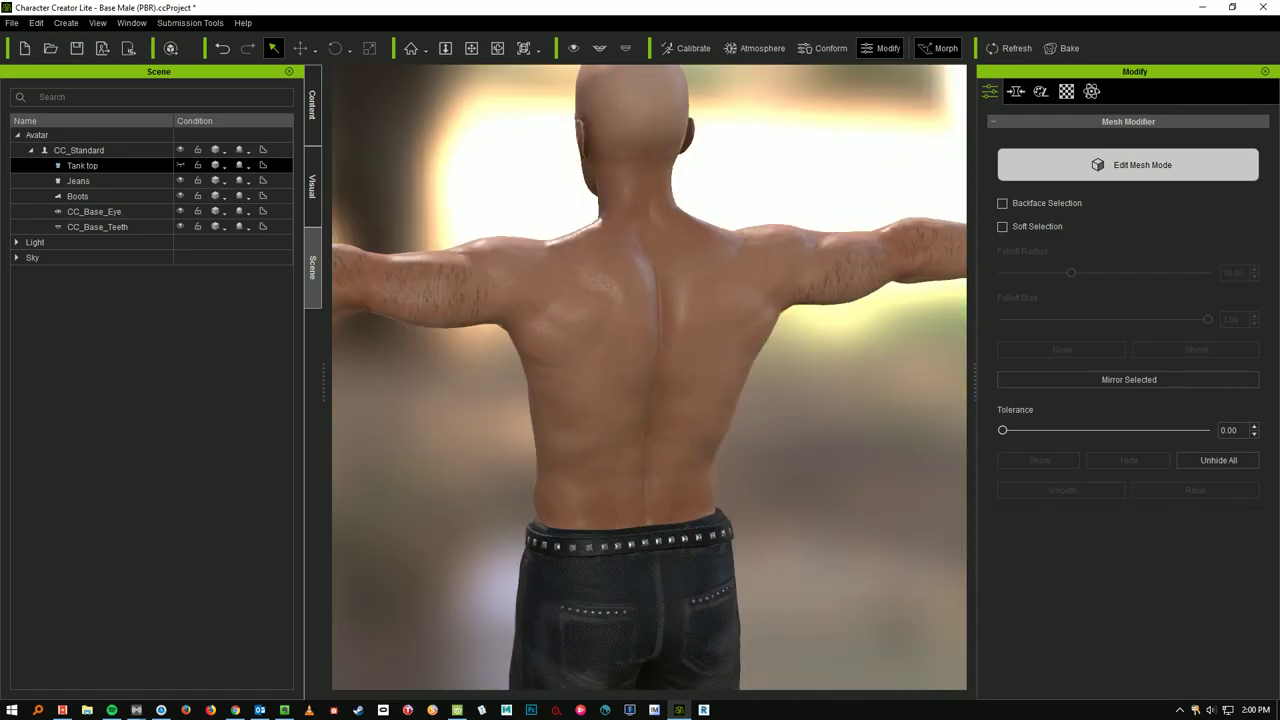